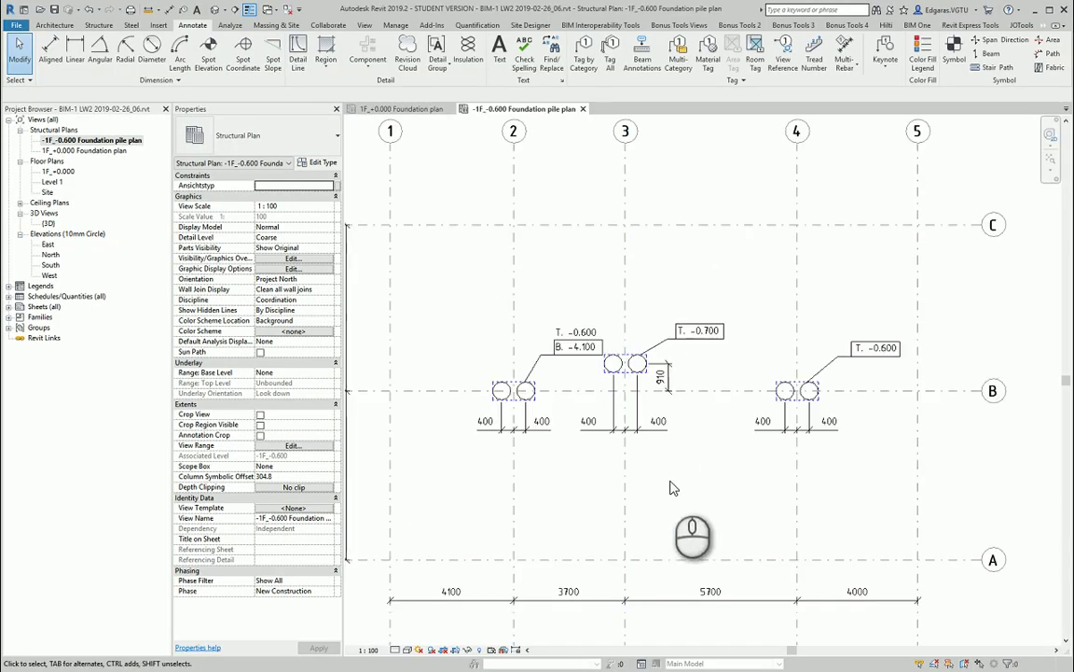
Step: Start tagging by category on the left pile at grids 2 and B, and agree to load a Structural Foundations tag
{"action": "middle_click_drag", "start_coordinate": [648, 475], "coordinate": [761, 468]}
{"action": "scroll", "coordinate": [614, 488], "scroll_direction": "down", "scroll_amount": 4}
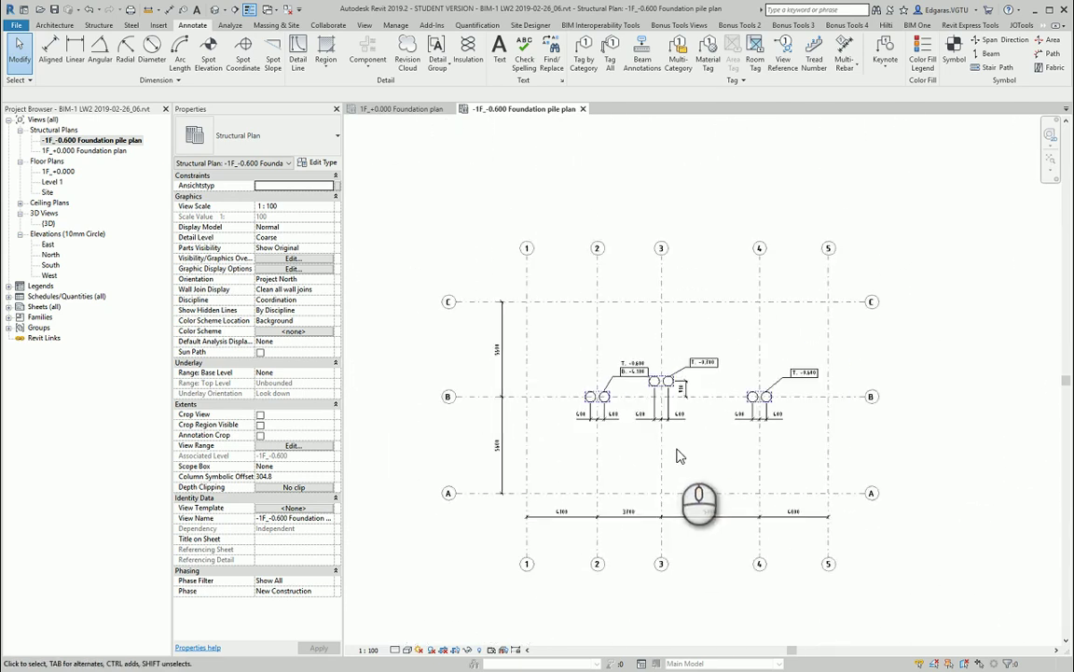
{"action": "scroll", "coordinate": [566, 401], "scroll_direction": "up", "scroll_amount": 1}
{"action": "middle_click_drag", "start_coordinate": [677, 456], "coordinate": [688, 437]}
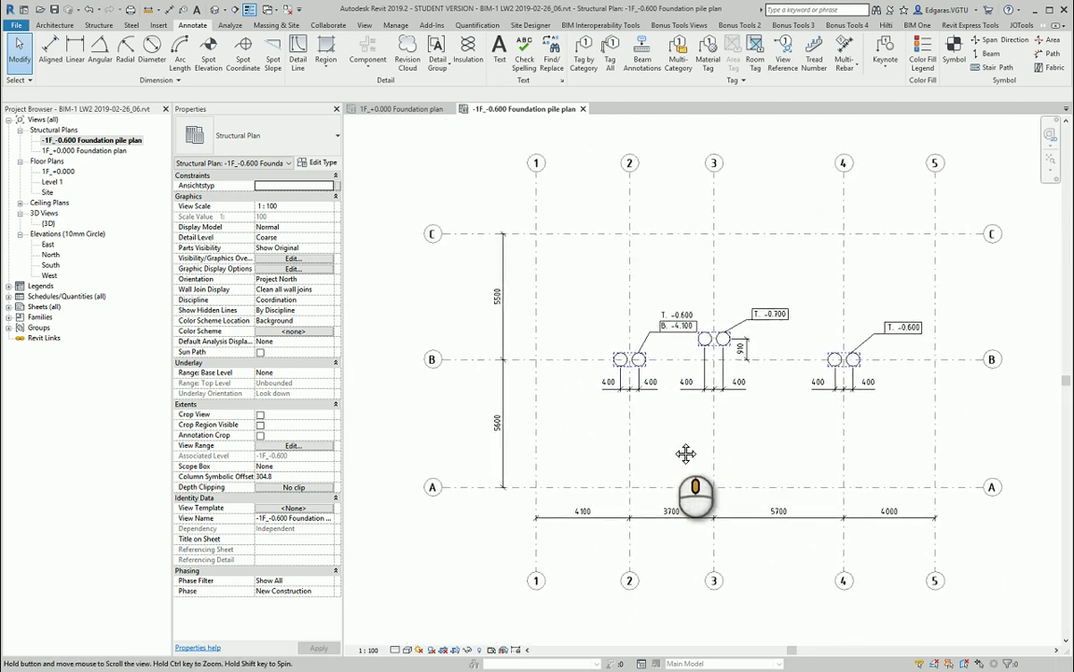
{"action": "left_click", "coordinate": [667, 330]}
{"action": "scroll", "coordinate": [667, 323], "scroll_direction": "up", "scroll_amount": 4}
{"action": "middle_click_drag", "start_coordinate": [600, 501], "coordinate": [718, 495]}
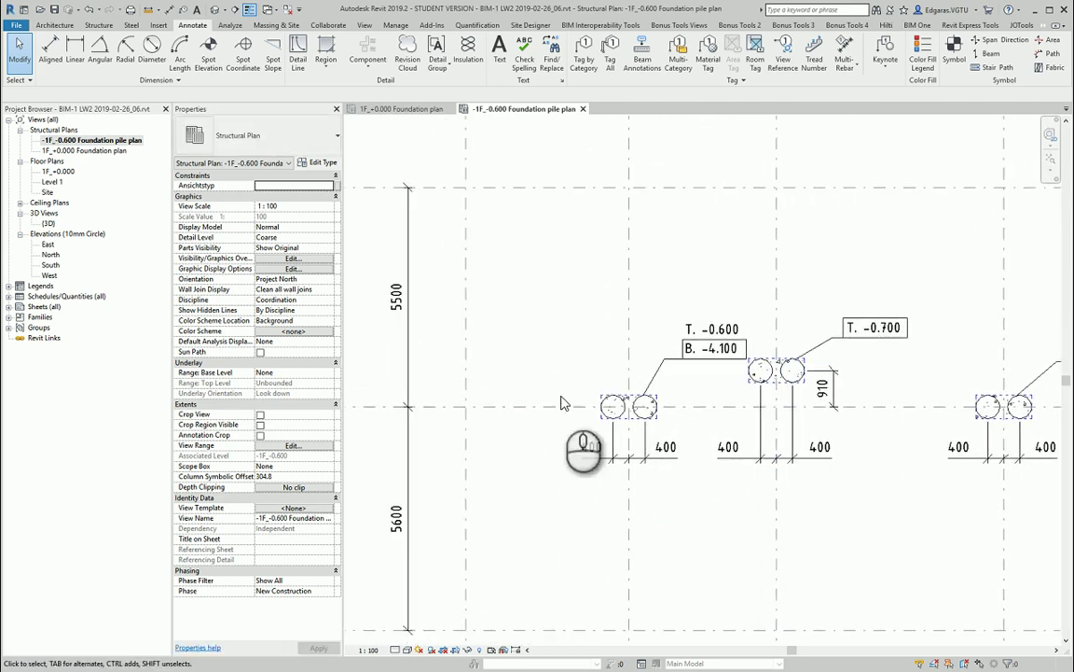
{"action": "scroll", "coordinate": [570, 383], "scroll_direction": "up", "scroll_amount": 3}
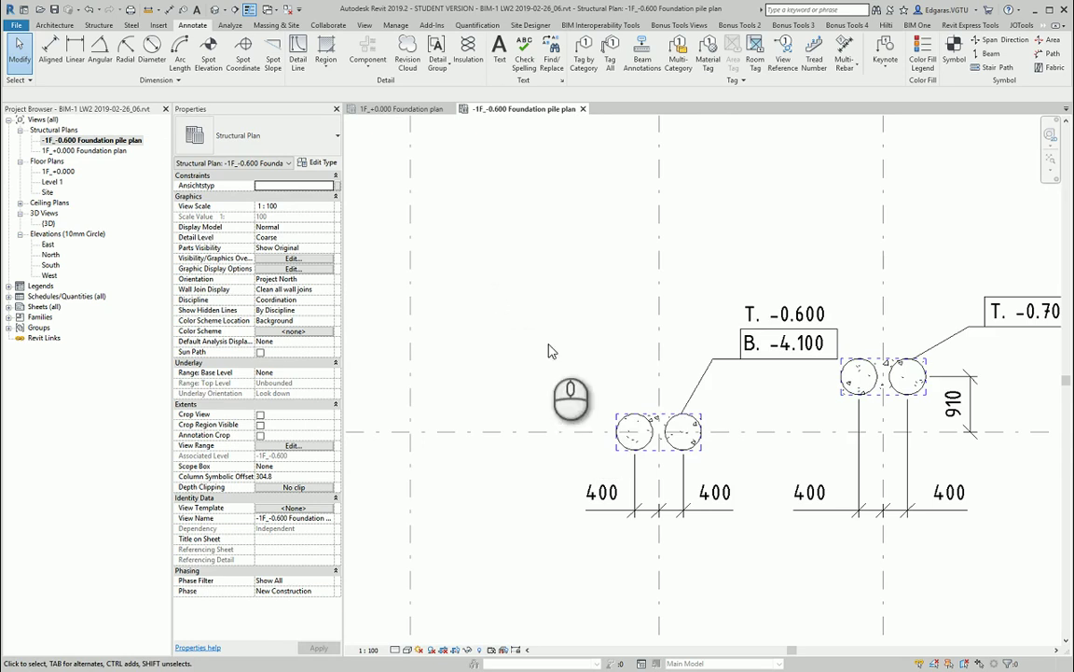
{"action": "left_click", "coordinate": [629, 428]}
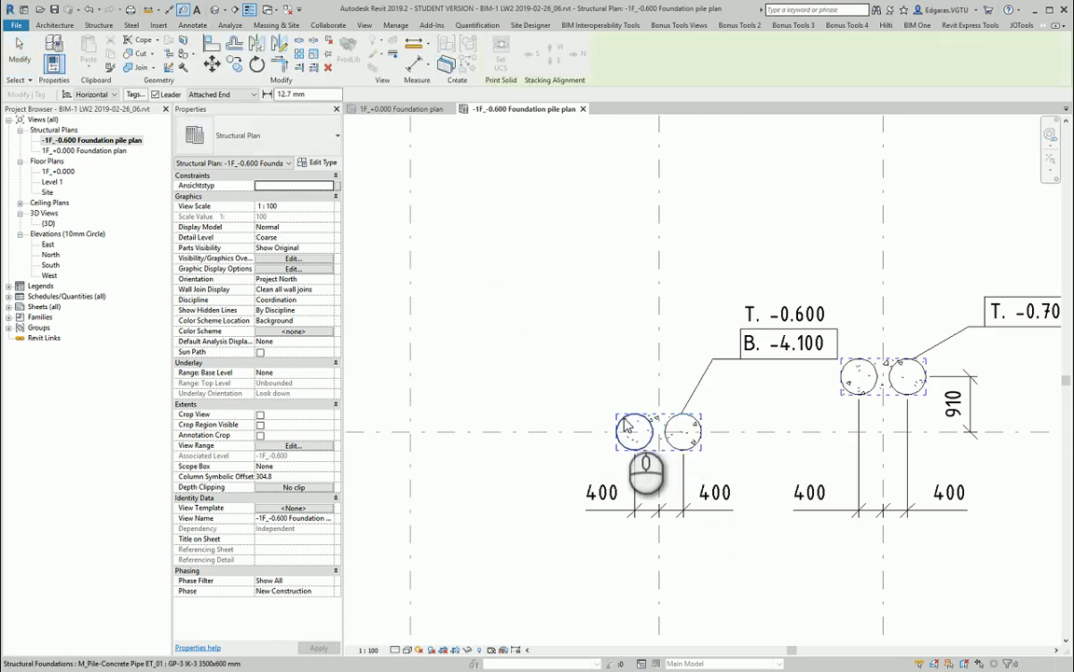
{"action": "left_click", "coordinate": [625, 421]}
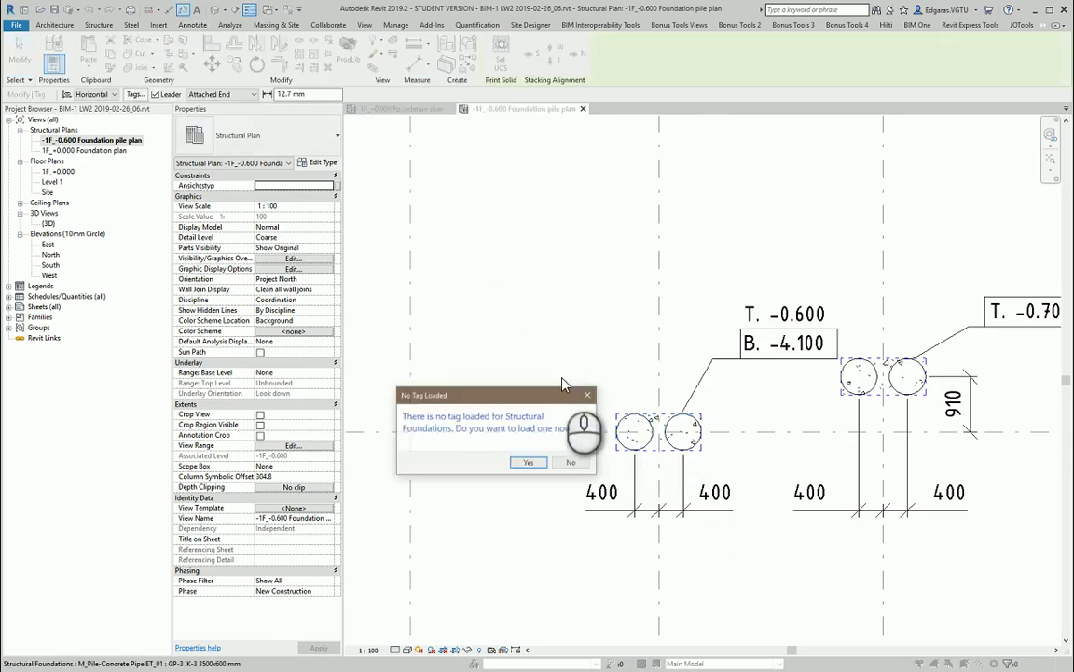
{"action": "left_click", "coordinate": [541, 462]}
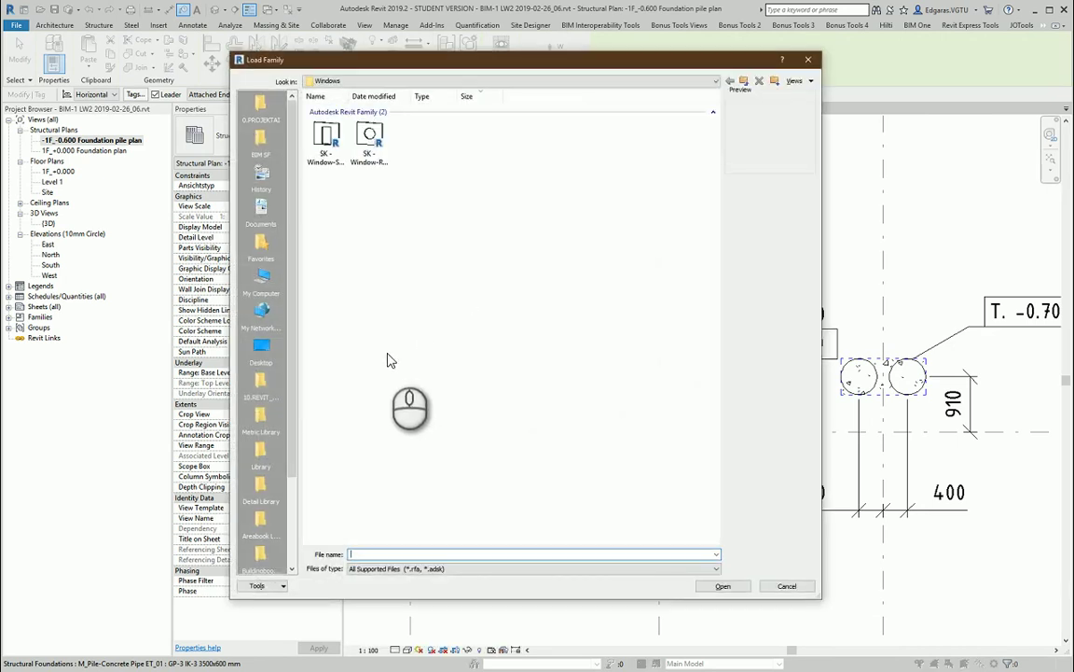
Step: Browse to the Annotations folder under 10.REVIT_BIBLIOTEKA, Libraries, US Metric for the tag family
{"action": "left_click", "coordinate": [582, 85]}
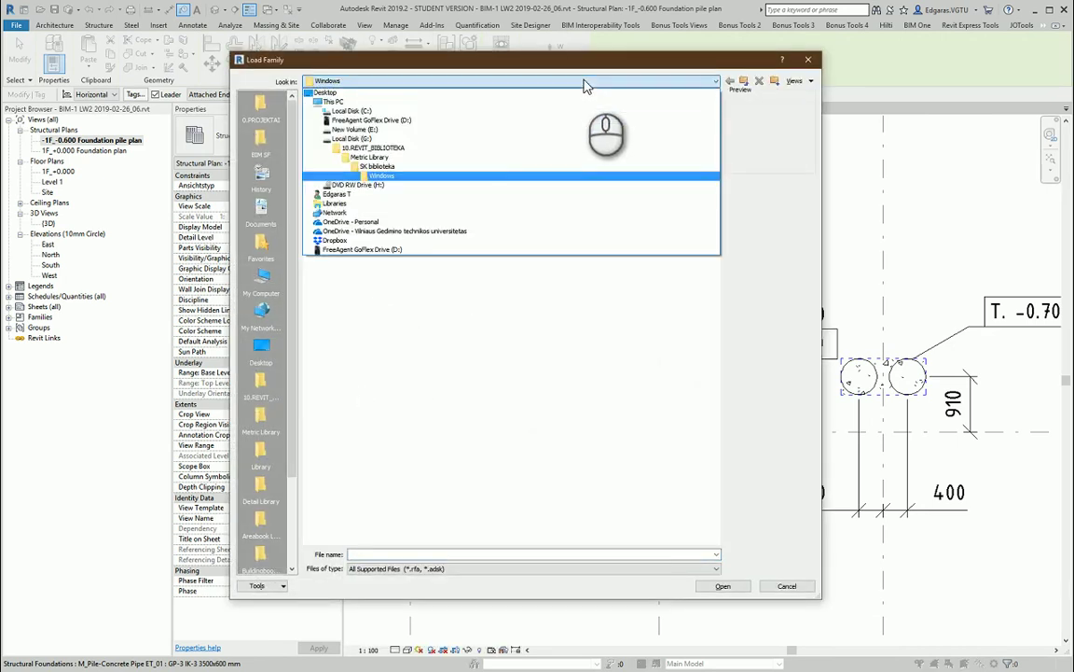
{"action": "left_click", "coordinate": [391, 158]}
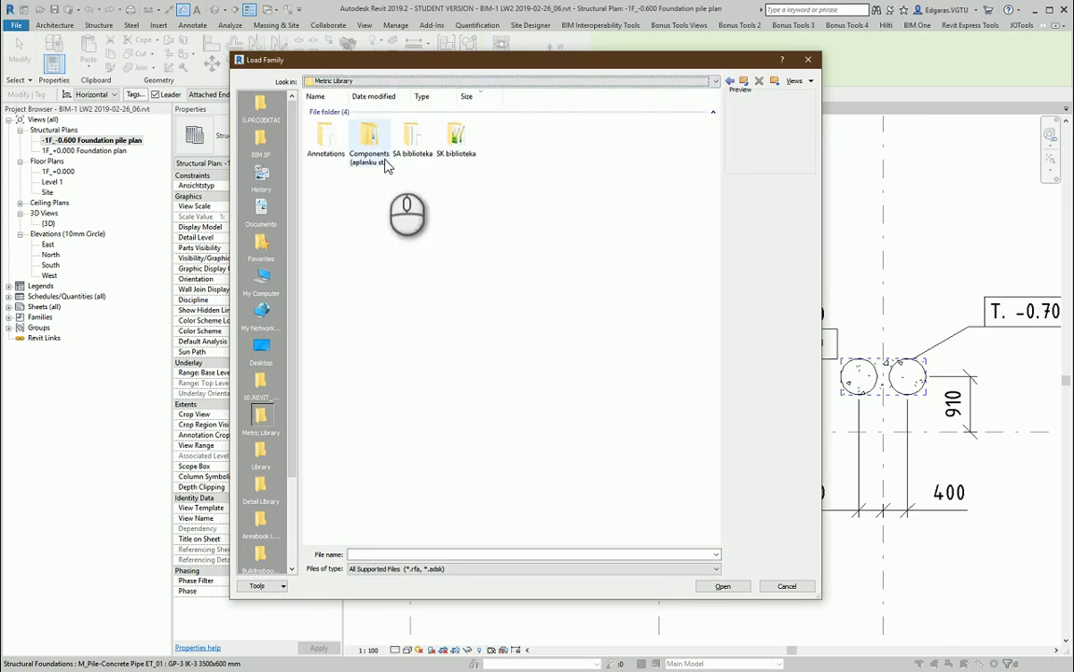
{"action": "left_click", "coordinate": [434, 278]}
{"action": "left_click", "coordinate": [261, 384]}
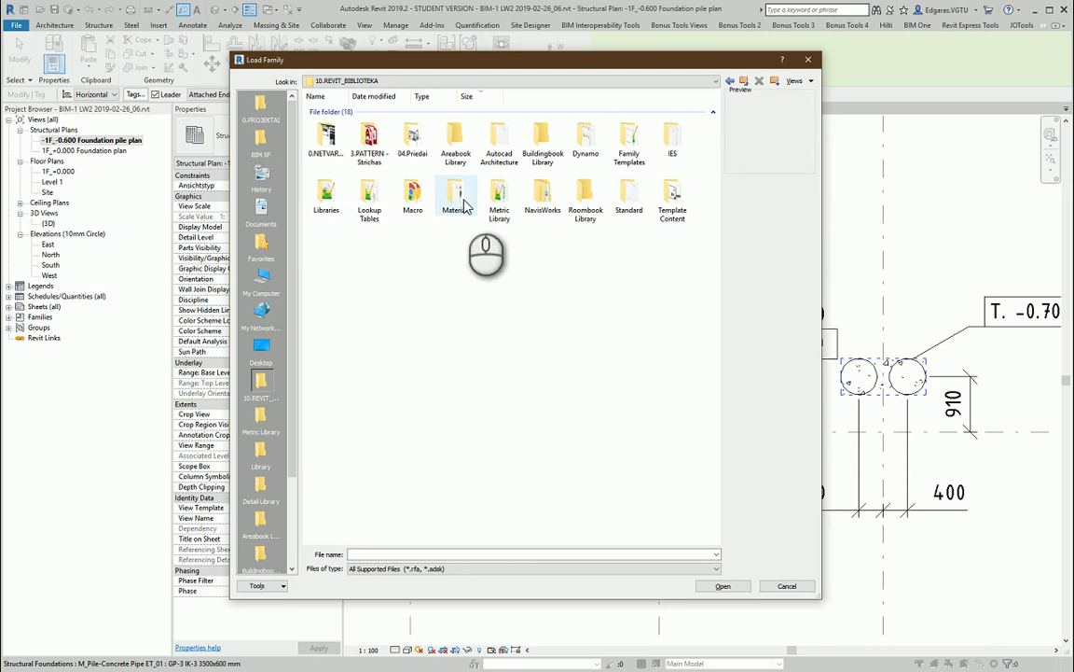
{"action": "double_click", "coordinate": [324, 207]}
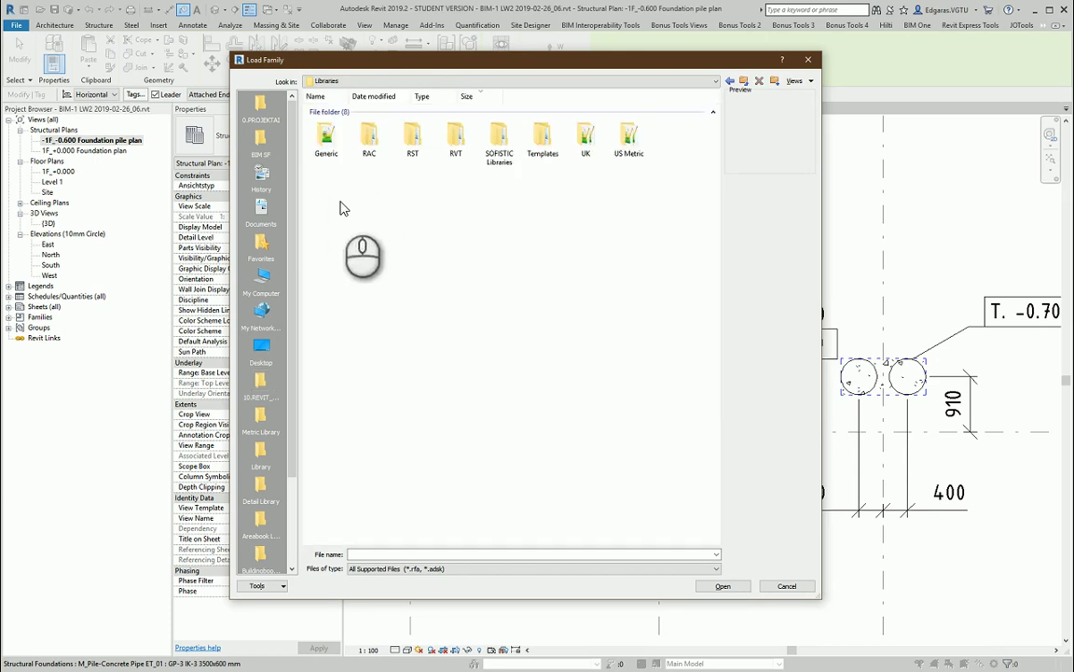
{"action": "double_click", "coordinate": [634, 140]}
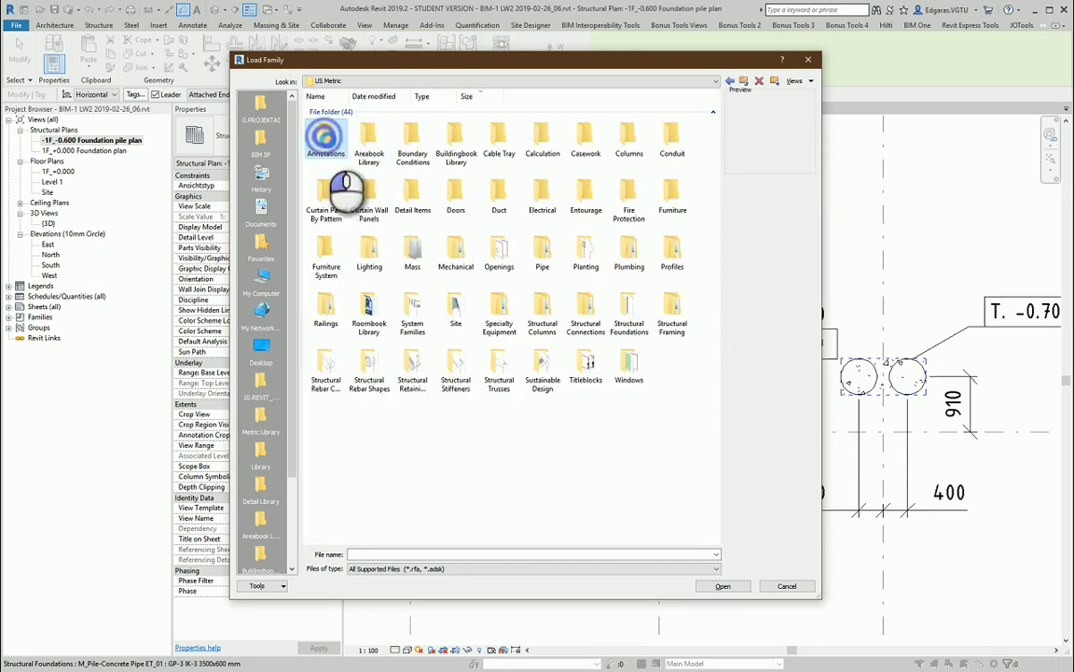
{"action": "double_click", "coordinate": [325, 136]}
Step: Show the files as a list and load M_Structural Foundation Tag.rfa from the Structural folder
{"action": "left_click", "coordinate": [798, 81]}
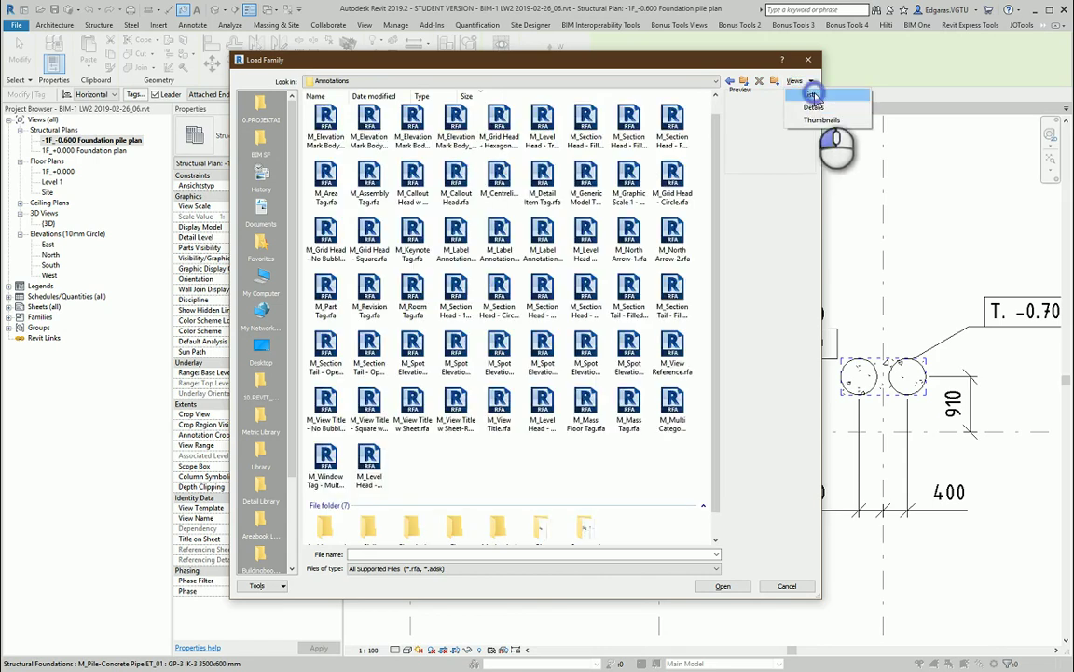
{"action": "left_click", "coordinate": [814, 106]}
{"action": "left_click", "coordinate": [547, 406]}
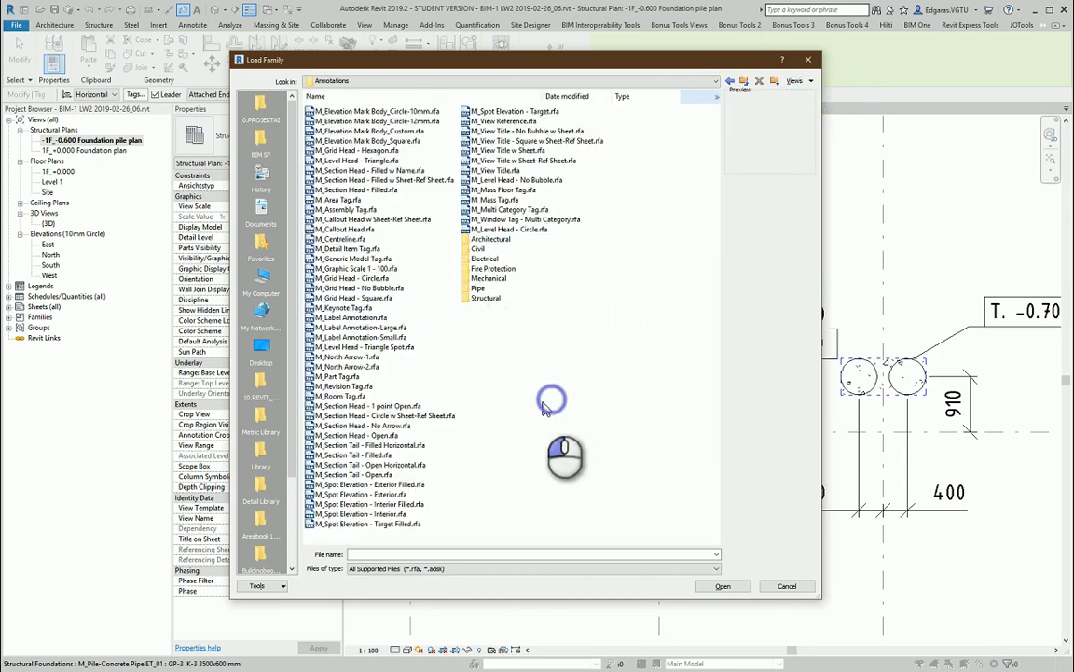
{"action": "double_click", "coordinate": [492, 298]}
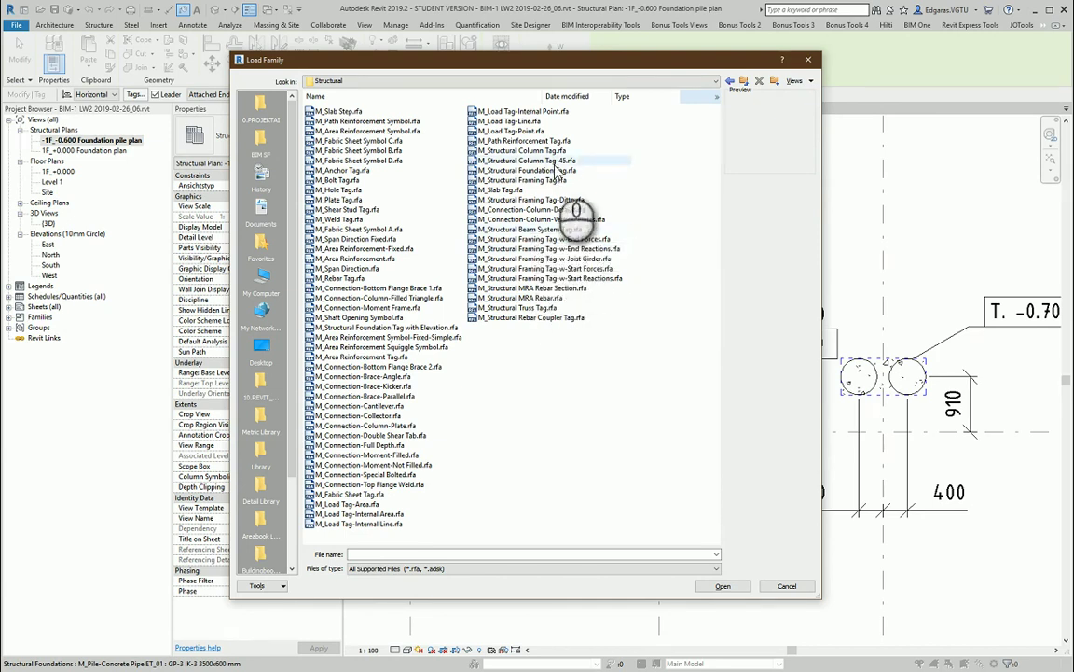
{"action": "left_click", "coordinate": [551, 170]}
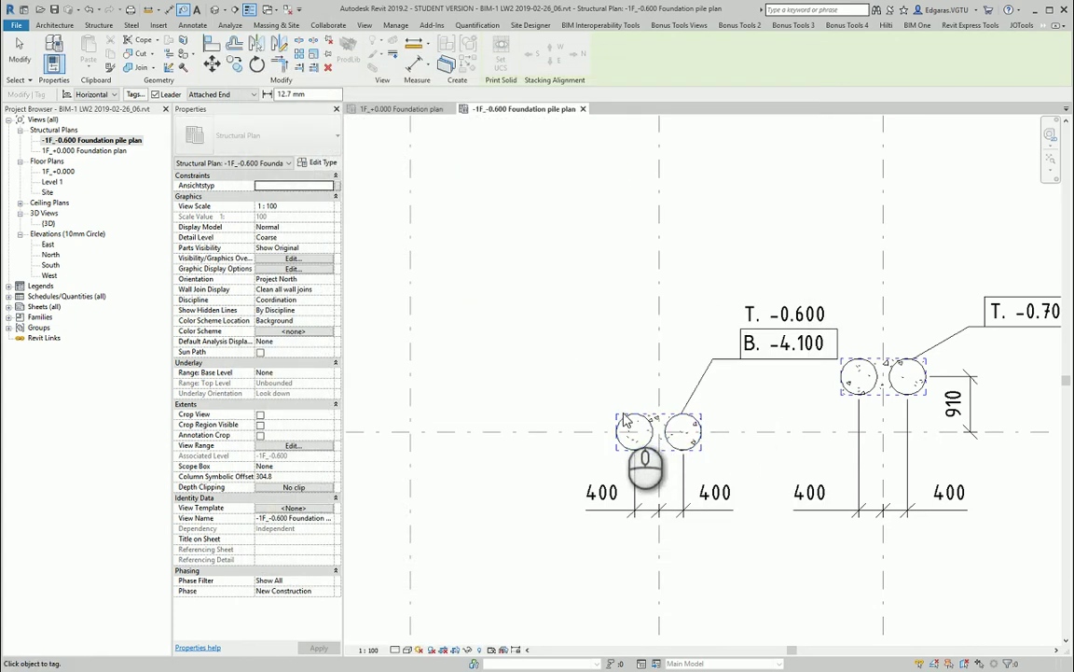
Step: Tag the left pile at grids 2 and B and move the tag up and to the left of the pile
{"action": "left_click", "coordinate": [631, 427]}
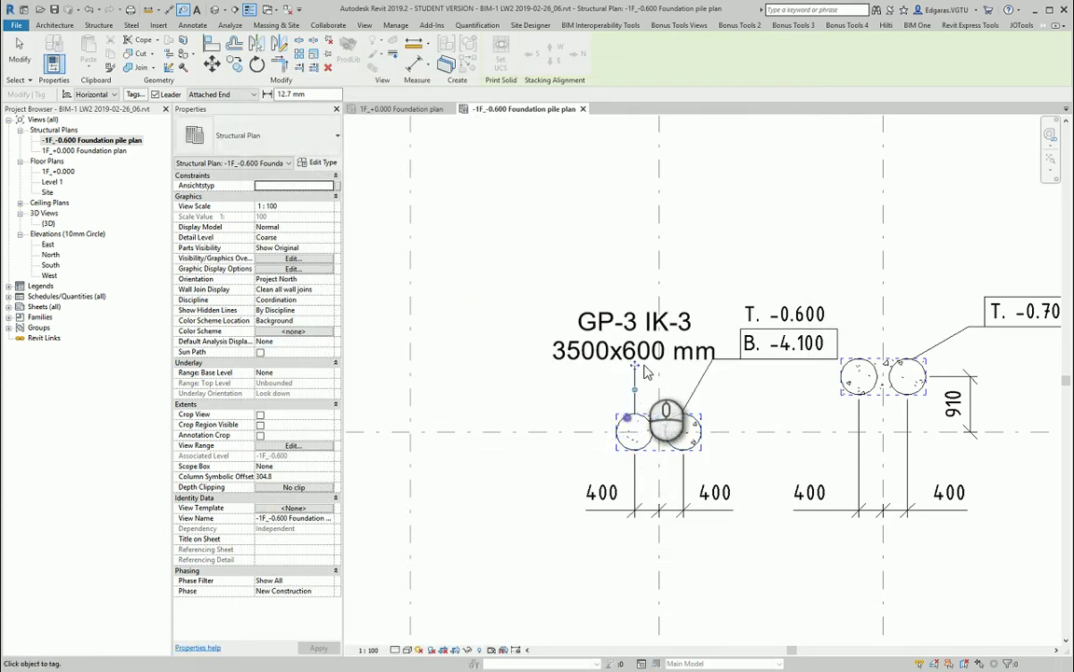
{"action": "left_click_drag", "start_coordinate": [568, 365], "coordinate": [480, 360]}
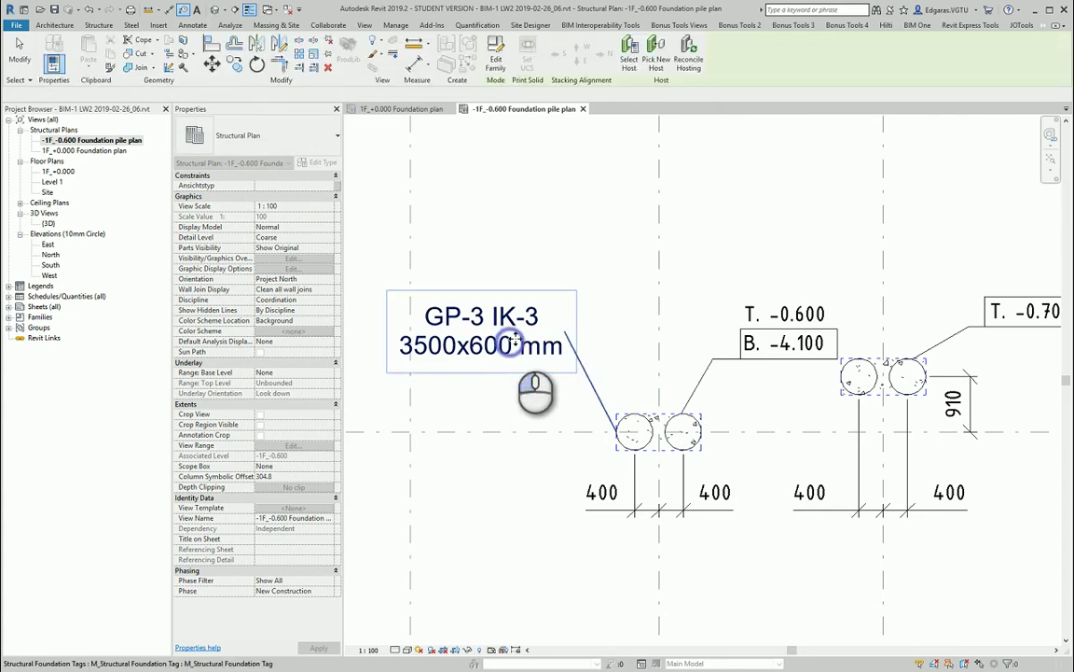
Step: Examine the types available for the placed tag and the type name of the pile it labels
{"action": "left_click", "coordinate": [485, 347]}
{"action": "left_click", "coordinate": [284, 140]}
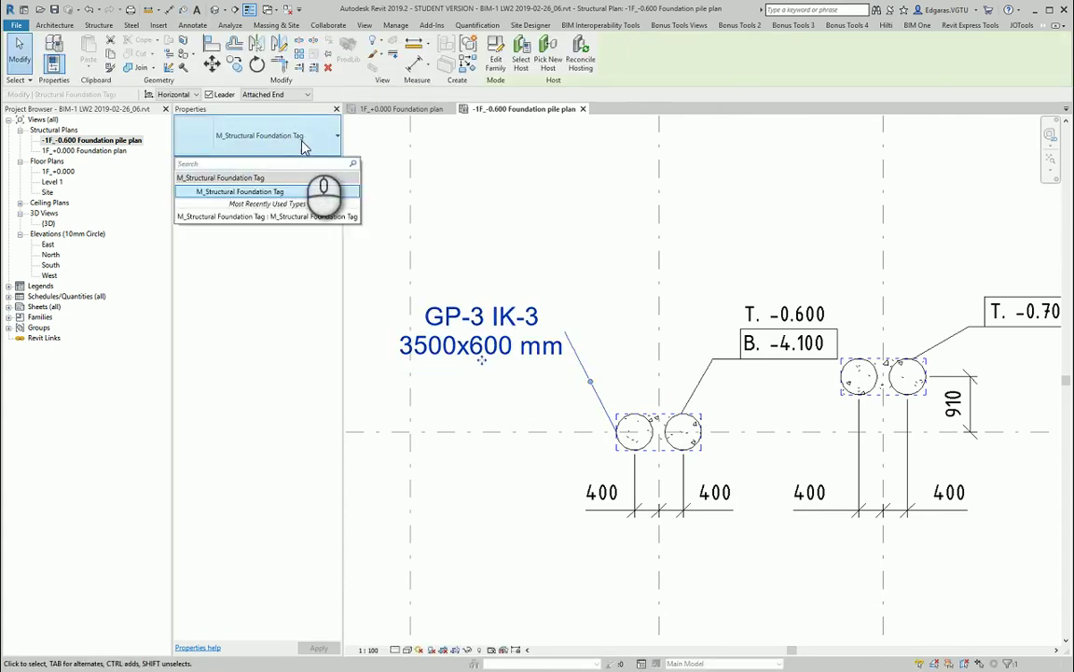
{"action": "left_click", "coordinate": [522, 261]}
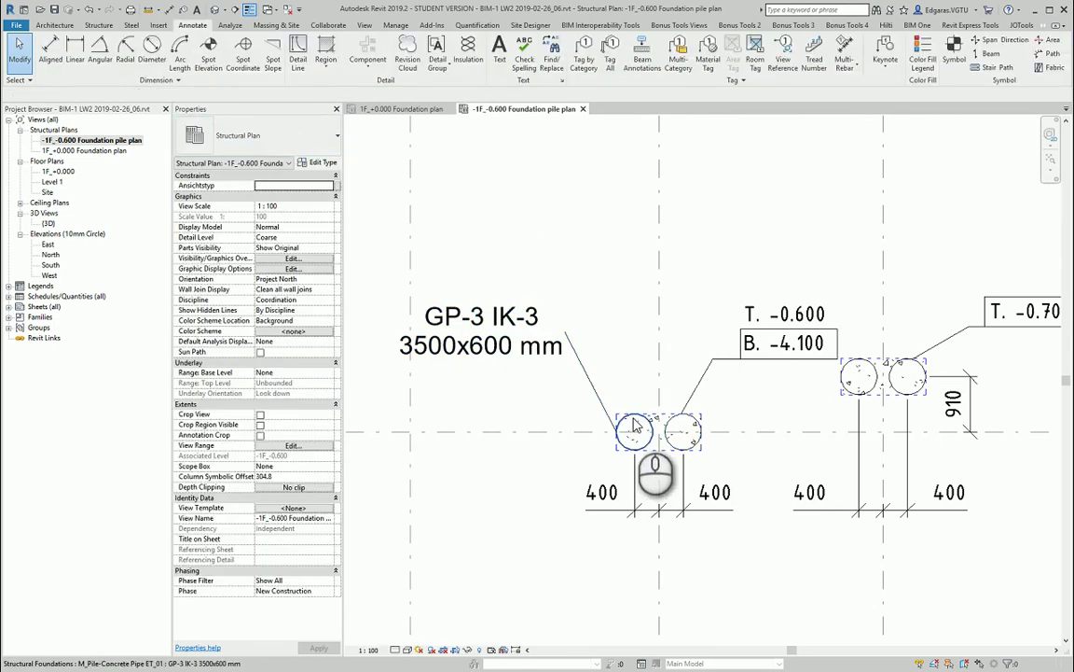
{"action": "left_click", "coordinate": [635, 431]}
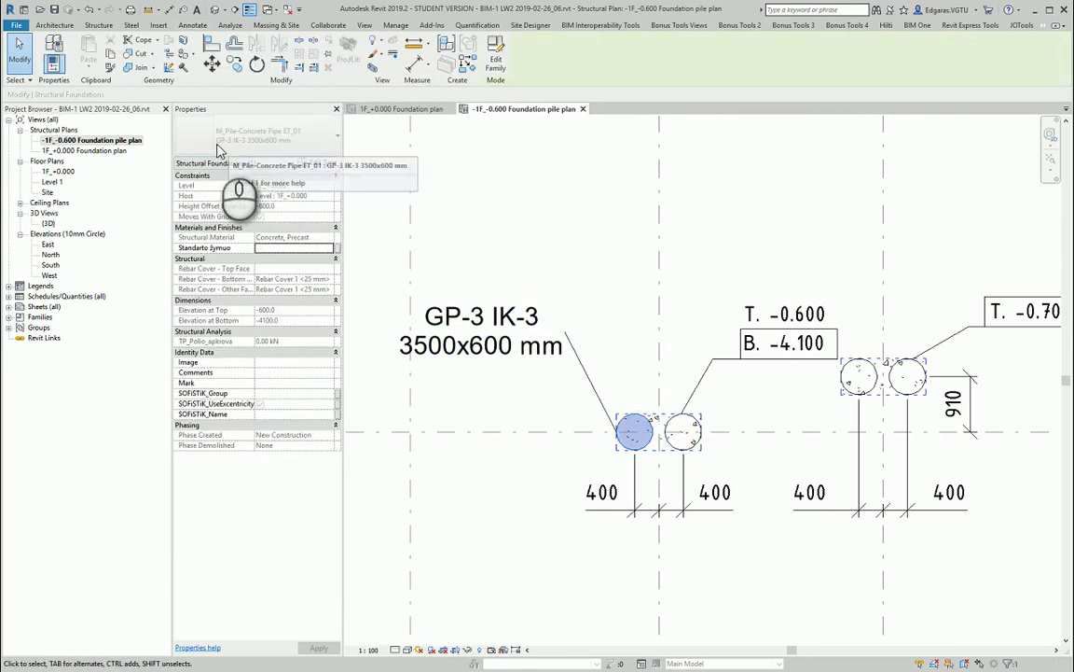
{"action": "left_click", "coordinate": [524, 230]}
Step: Tag the right pile of the pair at grid 3 and move its tag straight up, clear of the elevation labels
{"action": "middle_click_drag", "start_coordinate": [575, 266], "coordinate": [483, 270]}
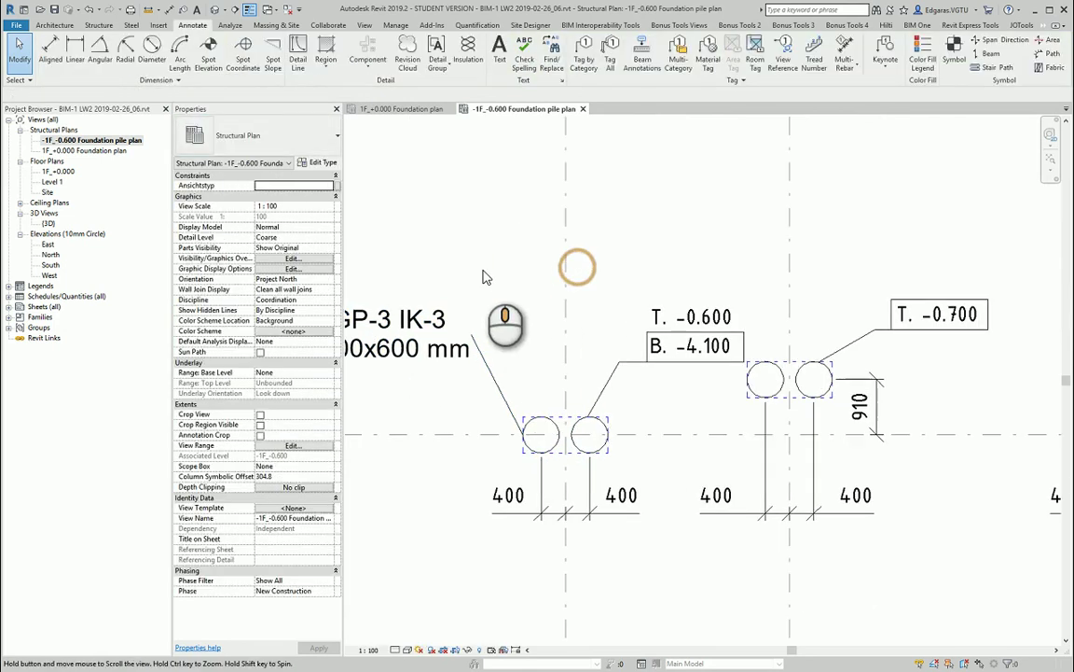
{"action": "key", "text": "g"}
{"action": "scroll", "coordinate": [618, 422], "scroll_direction": "down", "scroll_amount": 2}
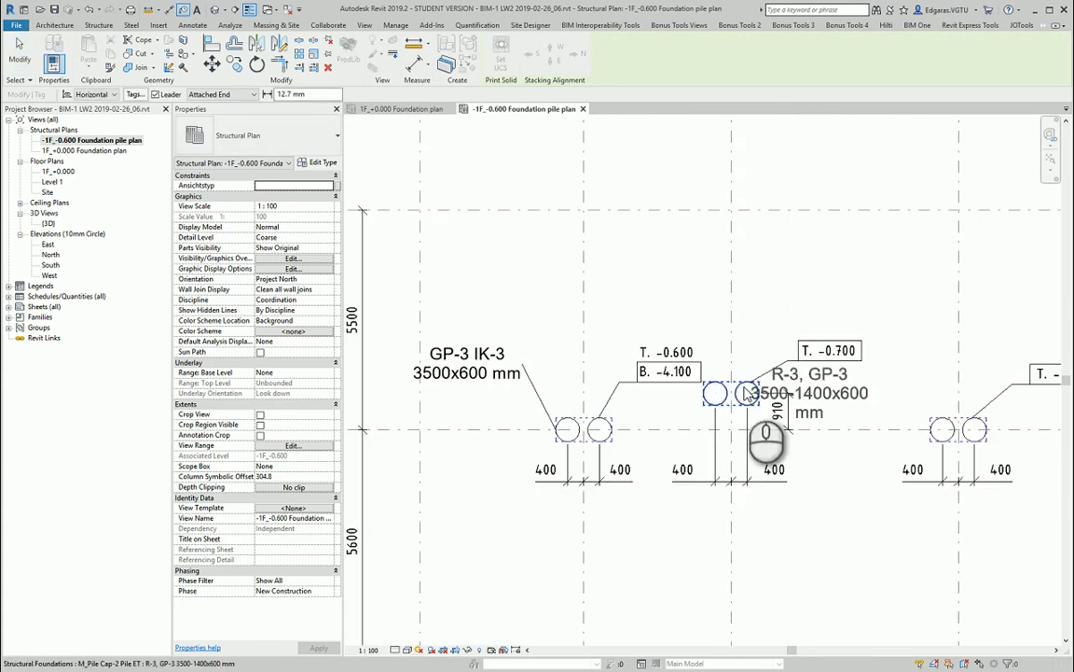
{"action": "key", "text": "Tab"}
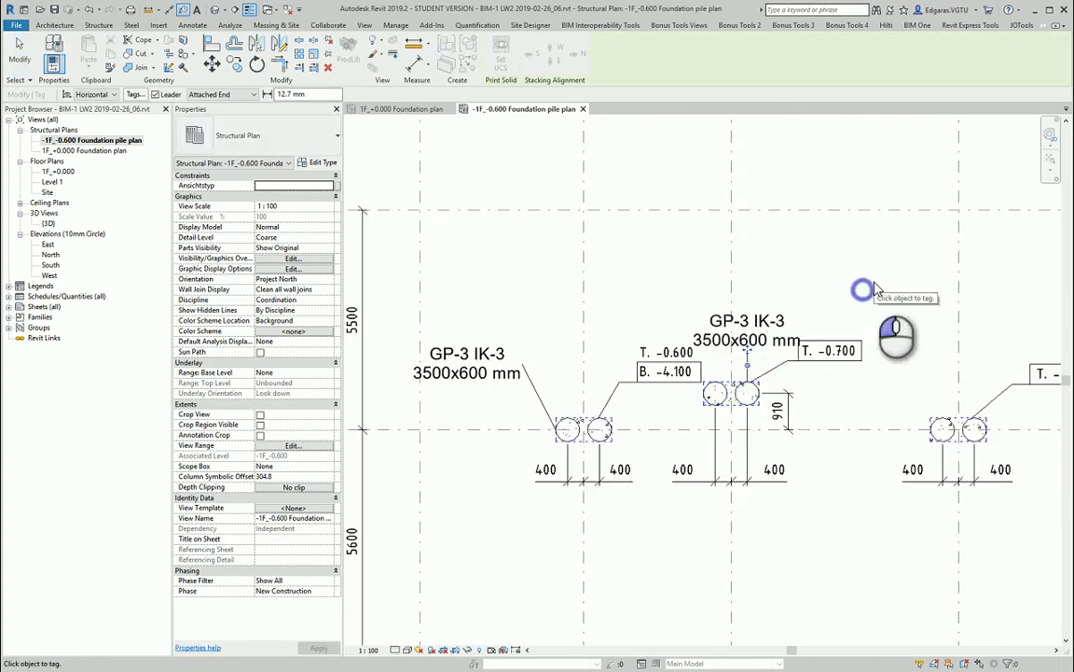
{"action": "middle_click_drag", "start_coordinate": [890, 299], "coordinate": [747, 300]}
{"action": "left_click_drag", "start_coordinate": [601, 304], "coordinate": [601, 303]}
{"action": "left_click", "coordinate": [678, 268]}
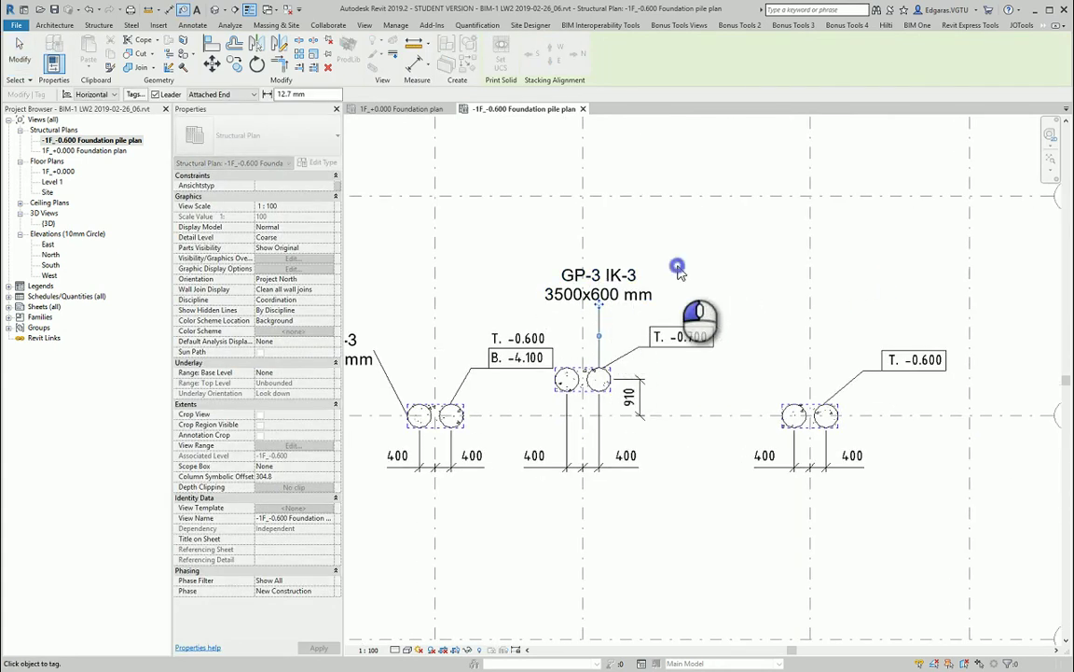
{"action": "key", "text": "Escape"}
Step: Tag the left pile of the pair at grids 4 and B and place its tag just above the pile
{"action": "key", "text": "t"}
{"action": "key", "text": "g"}
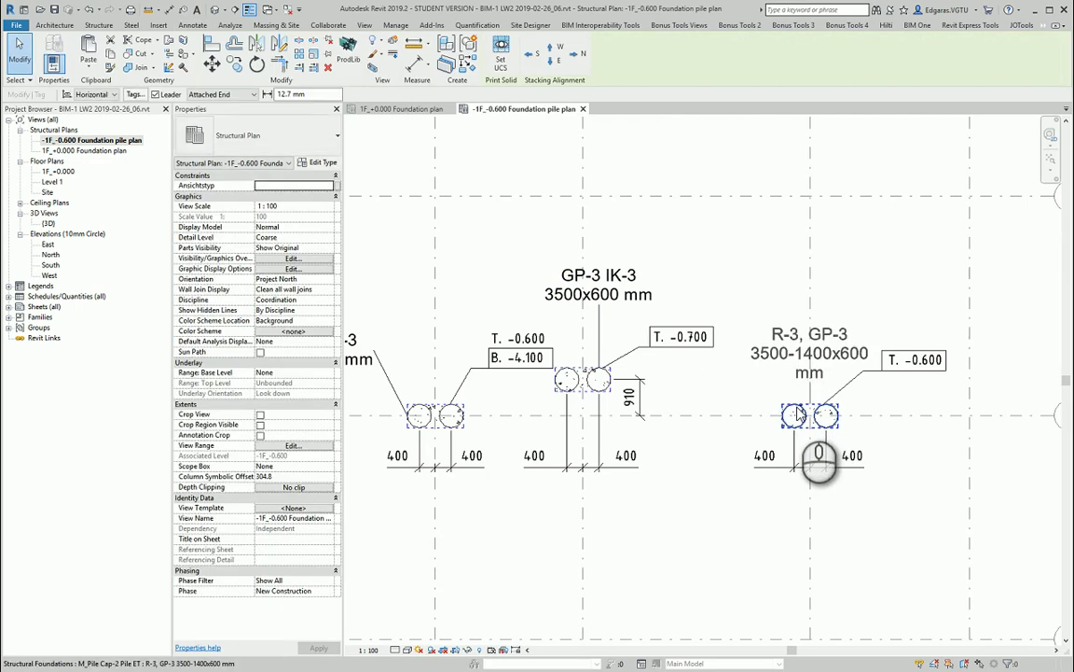
{"action": "left_click", "coordinate": [798, 411]}
{"action": "left_click_drag", "start_coordinate": [795, 374], "coordinate": [795, 370]}
{"action": "left_click", "coordinate": [905, 288]}
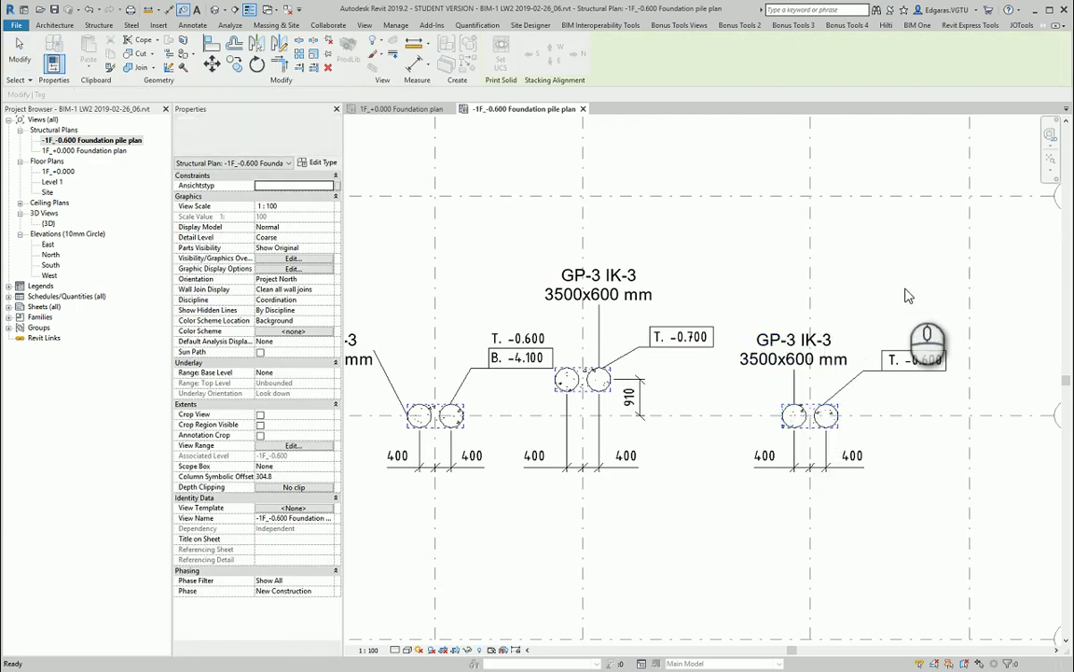
Step: Examine the tags, dimensions and elevation labels of all three pile pairs in the foundation pile plan
{"action": "scroll", "coordinate": [799, 316], "scroll_direction": "down", "scroll_amount": 2}
{"action": "scroll", "coordinate": [908, 321], "scroll_direction": "up", "scroll_amount": 2}
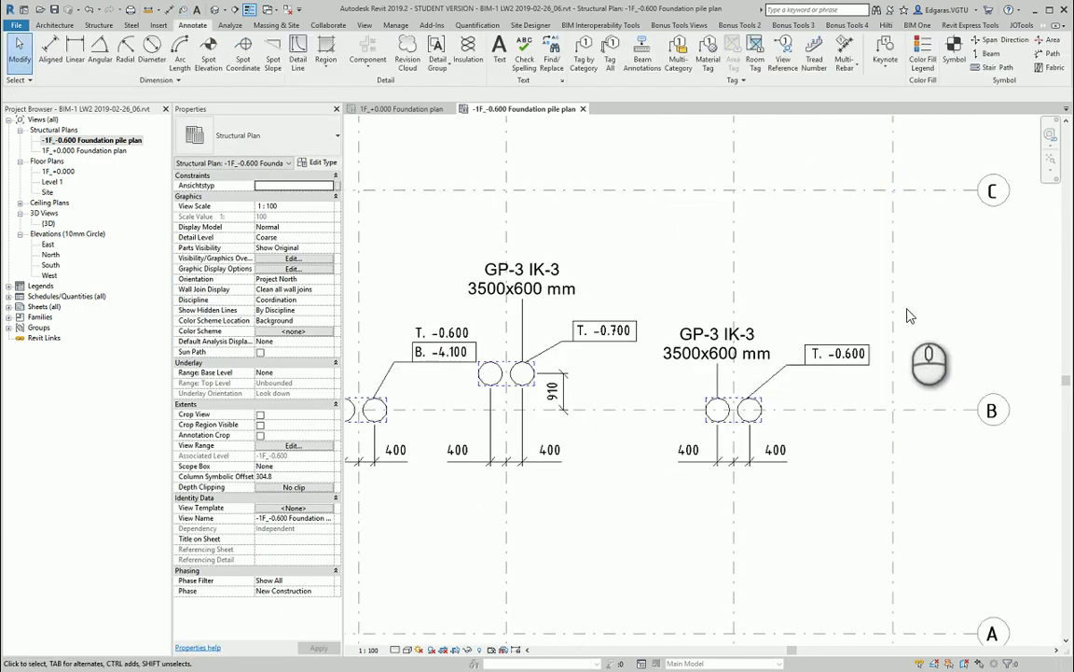
{"action": "scroll", "coordinate": [905, 311], "scroll_direction": "down", "scroll_amount": 2}
{"action": "scroll", "coordinate": [548, 301], "scroll_direction": "up", "scroll_amount": 2}
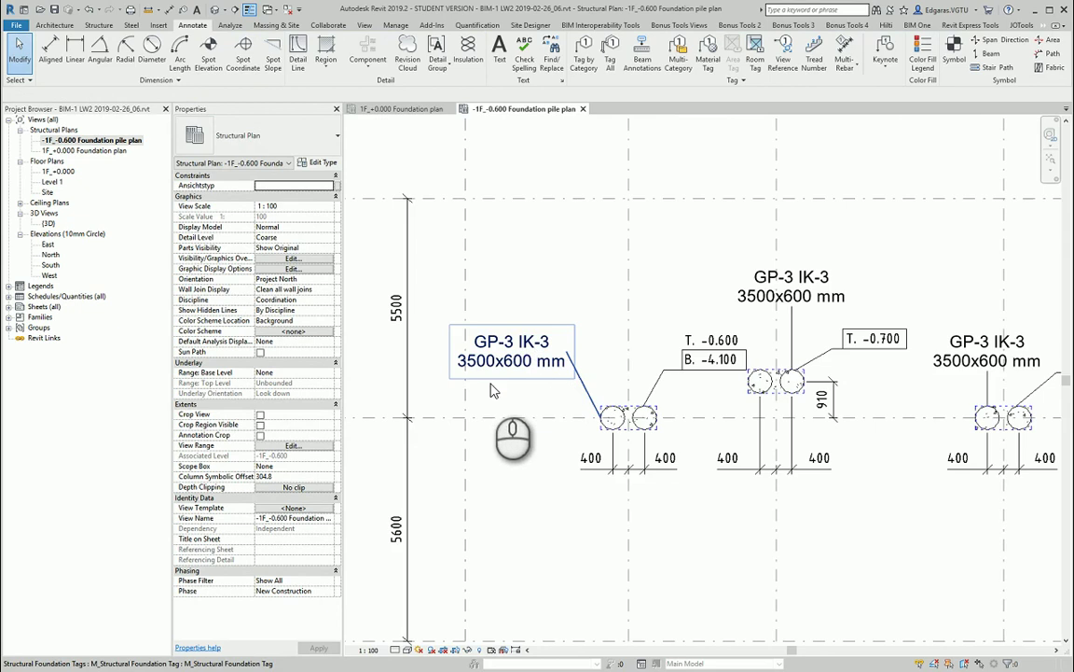
{"action": "middle_click_drag", "start_coordinate": [535, 509], "coordinate": [589, 486]}
{"action": "scroll", "coordinate": [611, 438], "scroll_direction": "down", "scroll_amount": 1}
{"action": "scroll", "coordinate": [702, 361], "scroll_direction": "up", "scroll_amount": 2}
{"action": "middle_click_drag", "start_coordinate": [580, 390], "coordinate": [578, 348]}
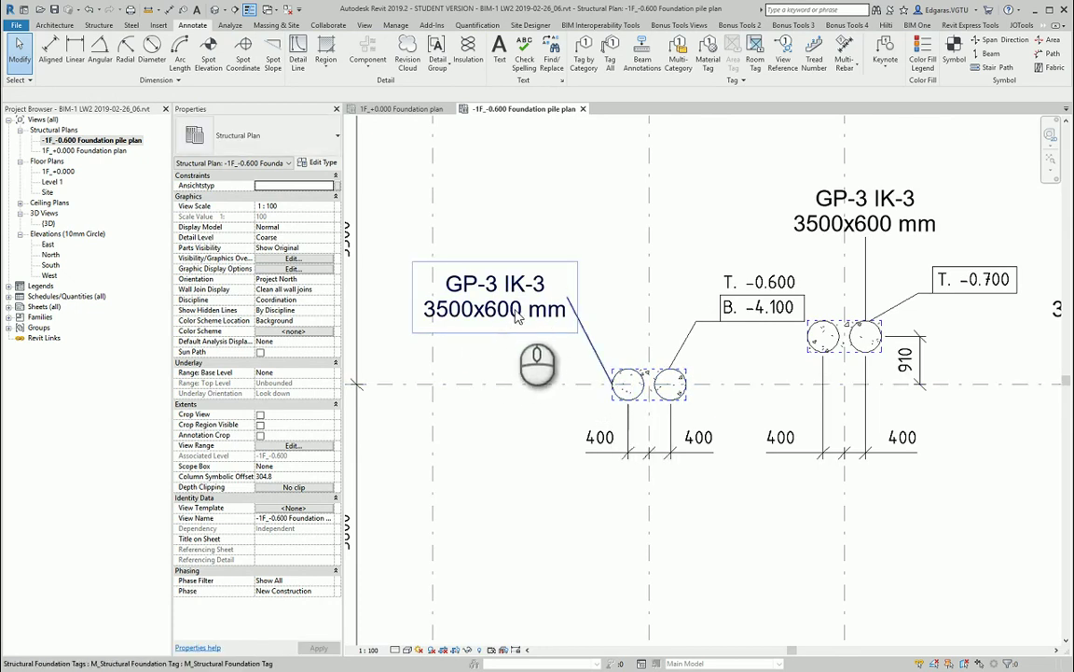
{"action": "scroll", "coordinate": [557, 343], "scroll_direction": "down", "scroll_amount": 4}
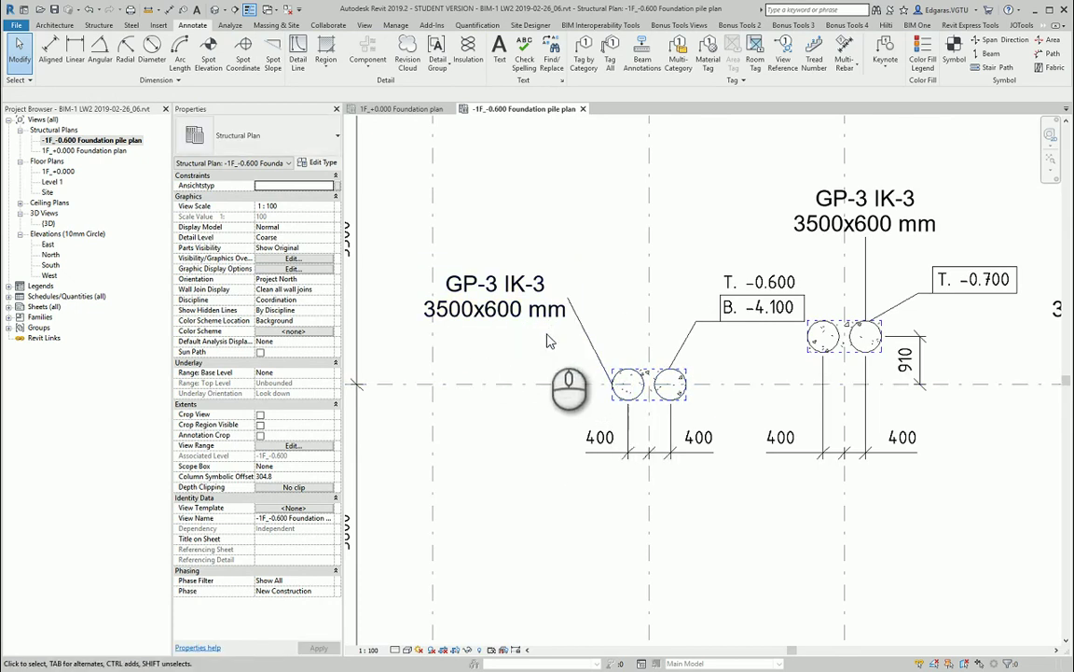
{"action": "middle_click_drag", "start_coordinate": [677, 378], "coordinate": [712, 399]}
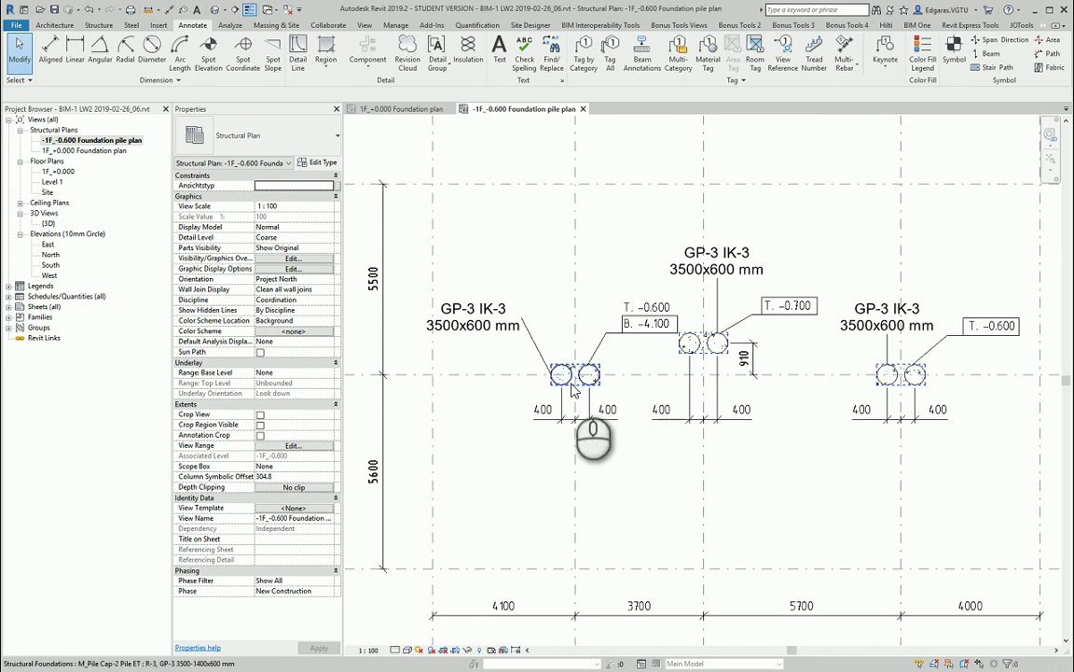
{"action": "scroll", "coordinate": [580, 417], "scroll_direction": "down", "scroll_amount": 5}
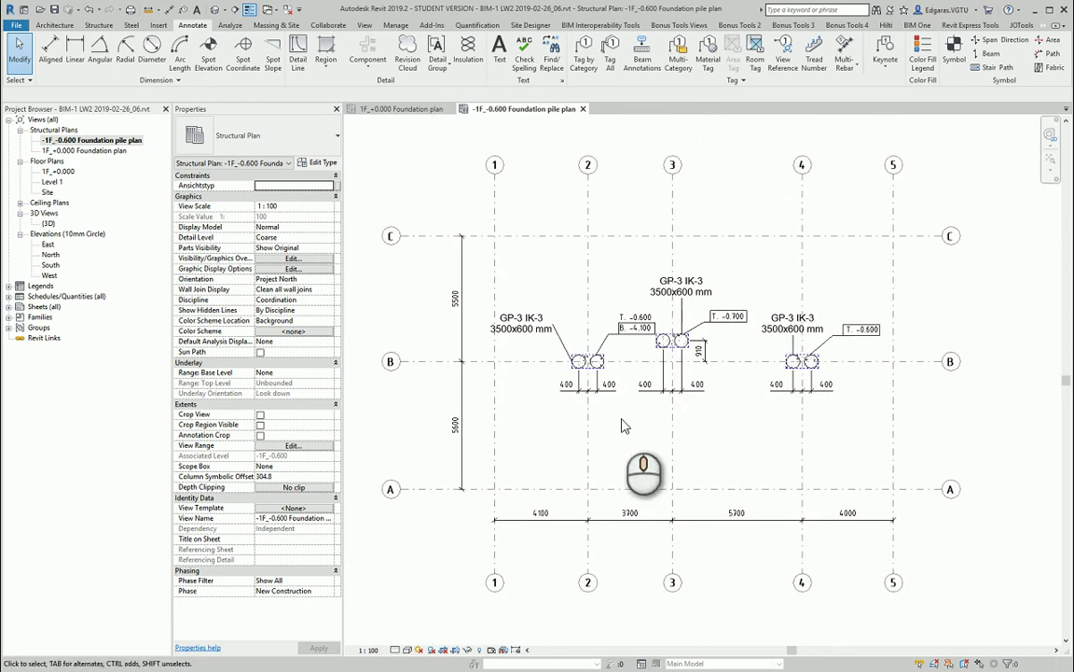
{"action": "left_click", "coordinate": [516, 322]}
{"action": "left_click", "coordinate": [536, 368]}
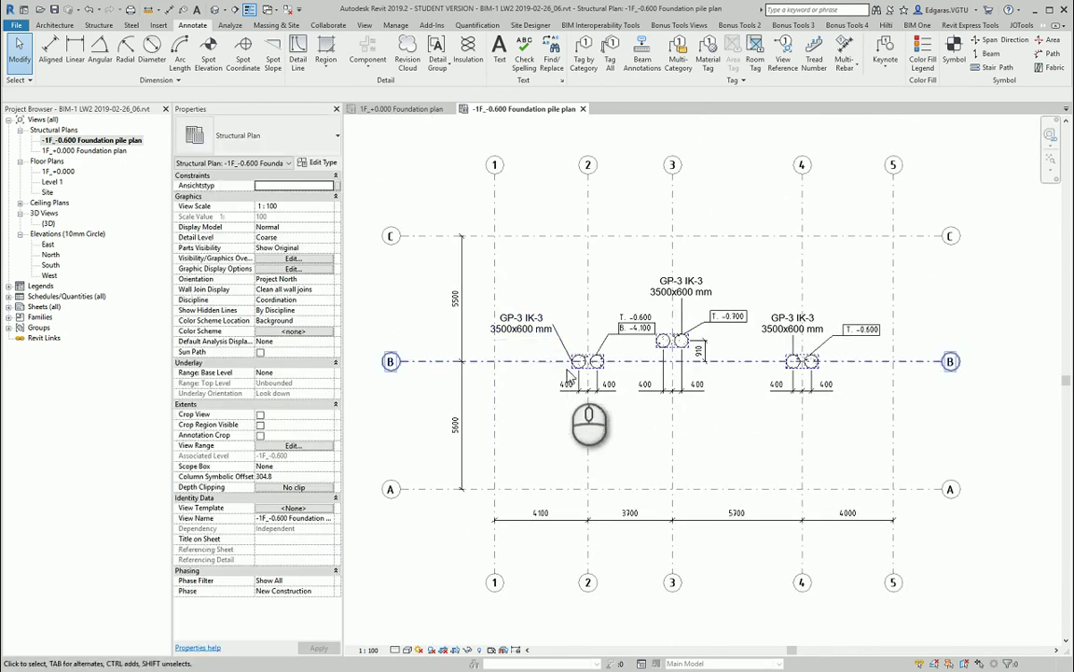
Step: Open the structural plan 1F_+0.000 Foundation plan
{"action": "double_click", "coordinate": [108, 151]}
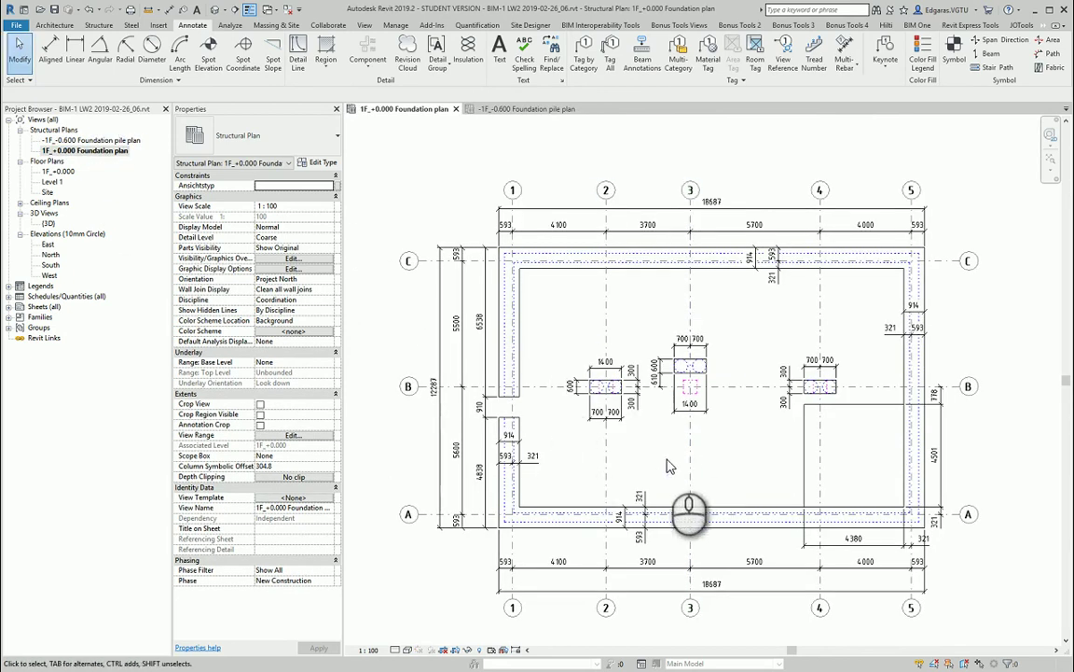
Step: Place a spot elevation showing top and bottom elevations on the upper-right corner of the pile cap at grid 3, fitting its text into the frame
{"action": "scroll", "coordinate": [760, 354], "scroll_direction": "up", "scroll_amount": 2}
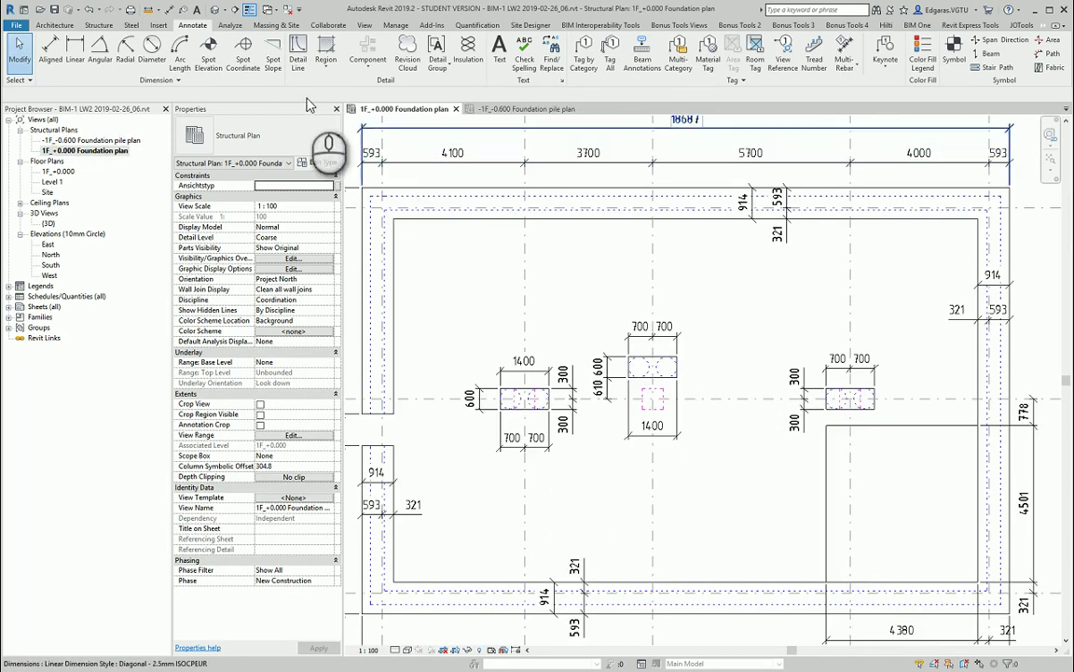
{"action": "left_click", "coordinate": [212, 64]}
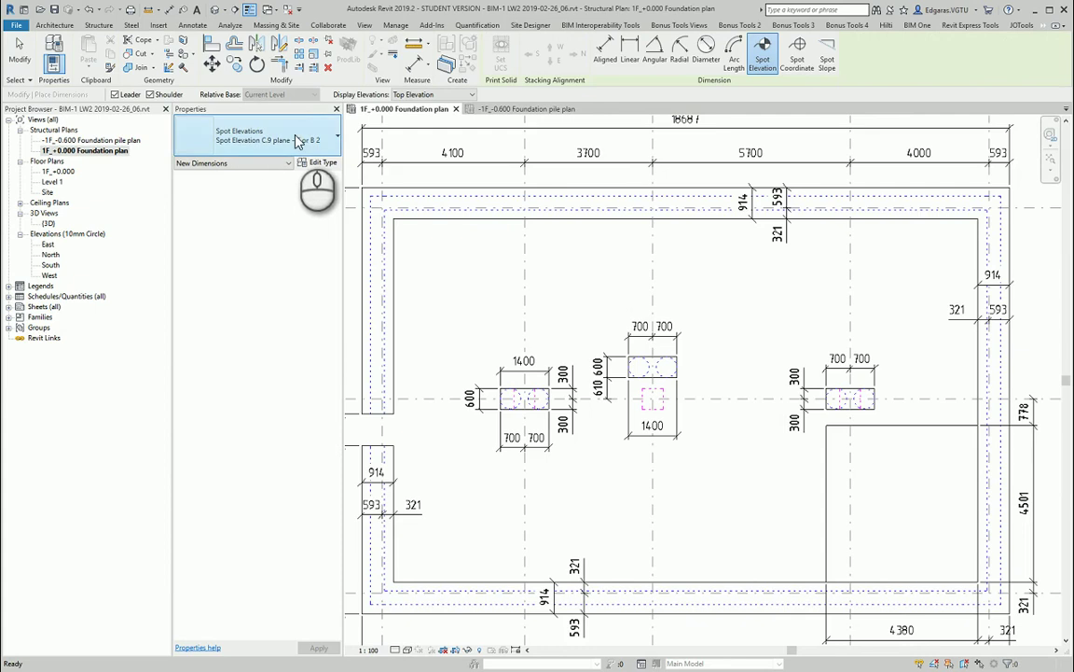
{"action": "scroll", "coordinate": [696, 369], "scroll_direction": "up", "scroll_amount": 3}
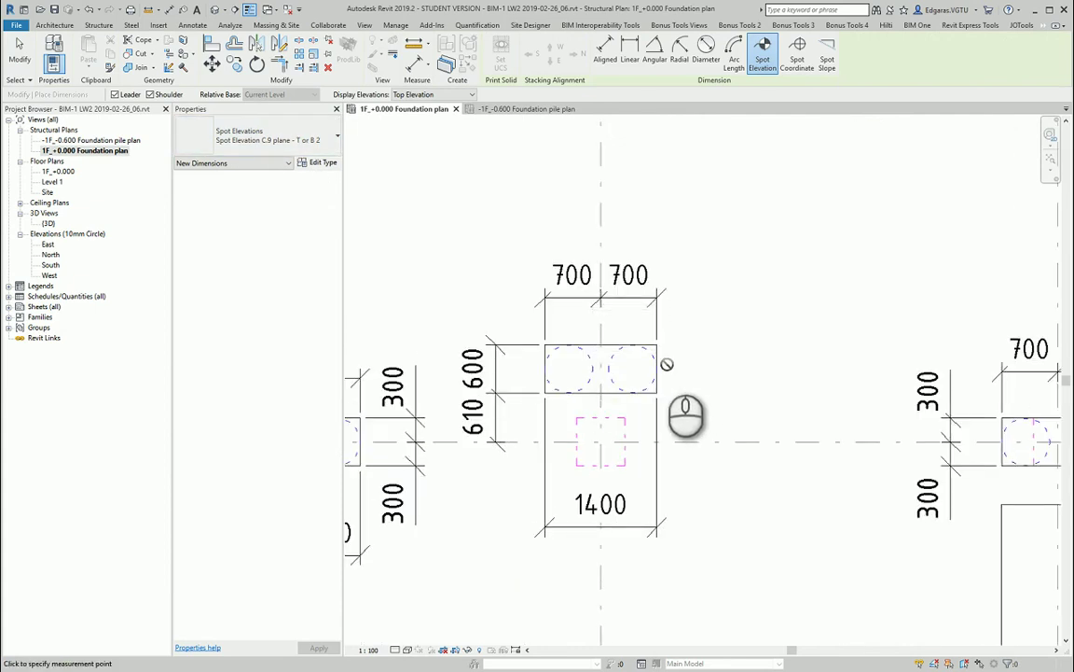
{"action": "left_click", "coordinate": [446, 94]}
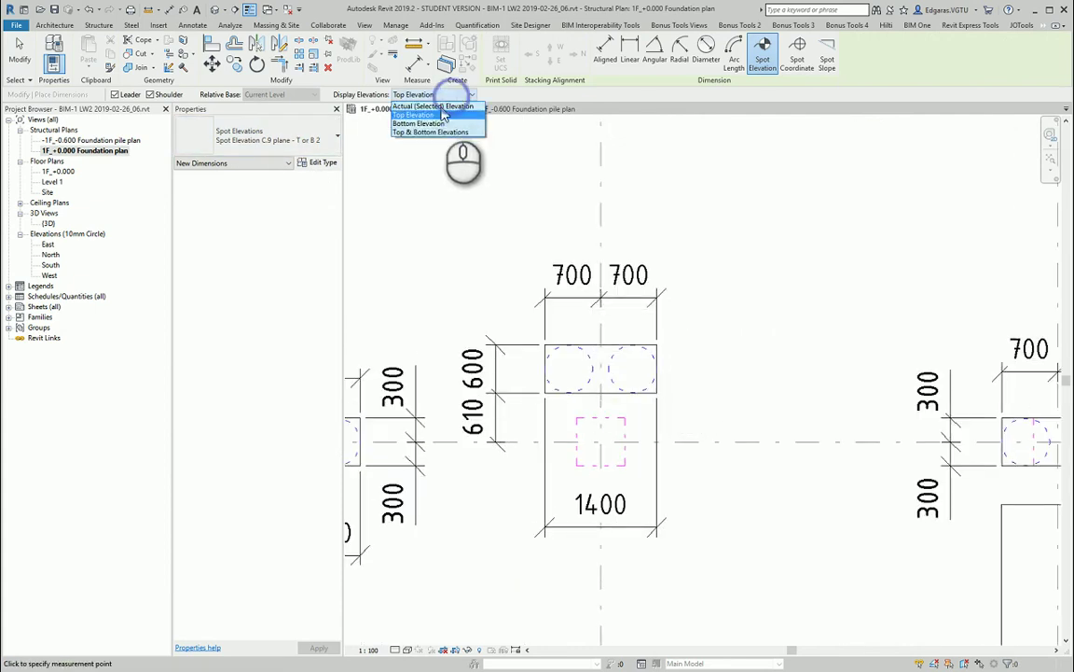
{"action": "left_click", "coordinate": [432, 131]}
{"action": "left_click", "coordinate": [657, 344]}
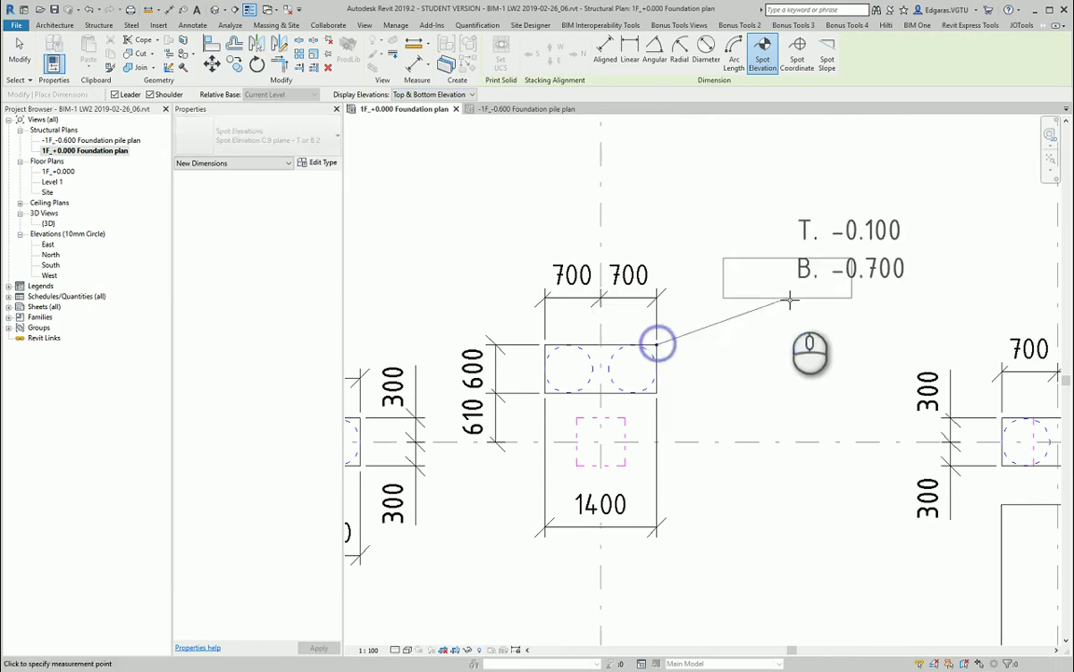
{"action": "left_click", "coordinate": [744, 305]}
{"action": "left_click", "coordinate": [818, 305]}
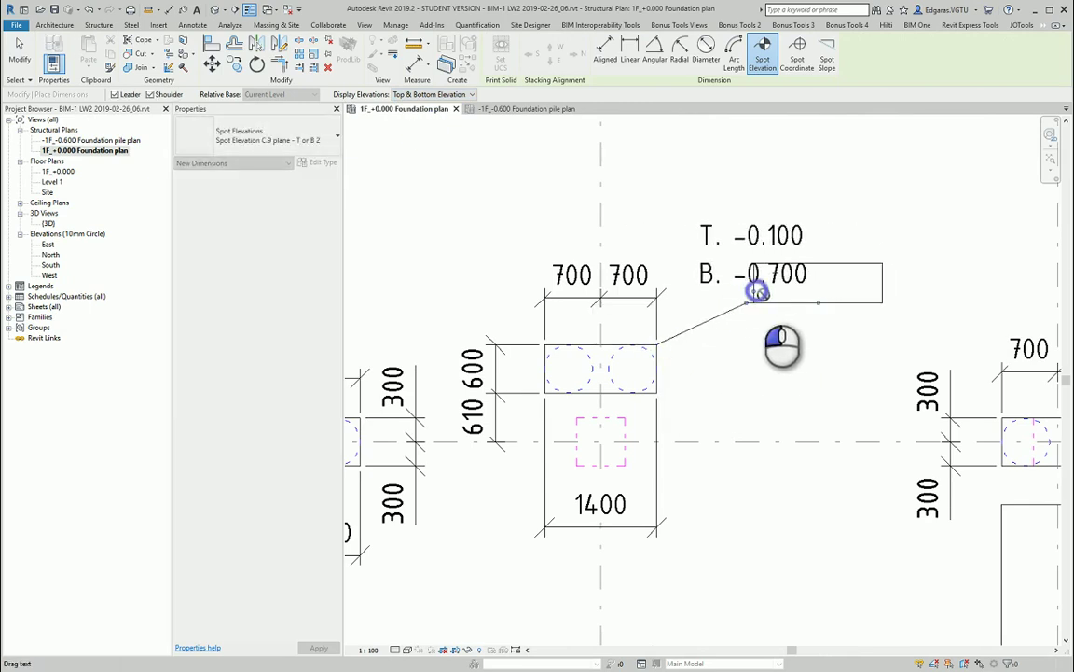
{"action": "left_click_drag", "start_coordinate": [754, 283], "coordinate": [820, 307]}
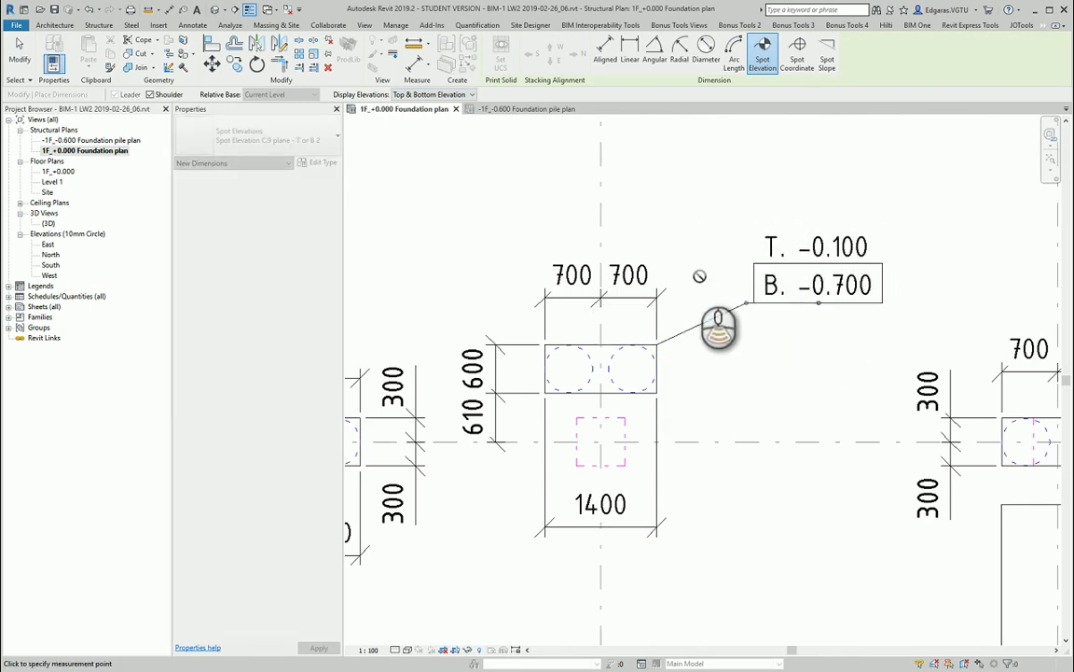
Step: Place a top and bottom spot elevation on the upper-left corner of the pile cap at grid 2, fitting its text into the frame
{"action": "scroll", "coordinate": [695, 273], "scroll_direction": "down", "scroll_amount": 3}
{"action": "middle_click_drag", "start_coordinate": [878, 338], "coordinate": [655, 348]}
{"action": "scroll", "coordinate": [821, 272], "scroll_direction": "down", "scroll_amount": 2}
{"action": "middle_click_drag", "start_coordinate": [673, 297], "coordinate": [921, 312]}
{"action": "scroll", "coordinate": [921, 312], "scroll_direction": "down", "scroll_amount": 3}
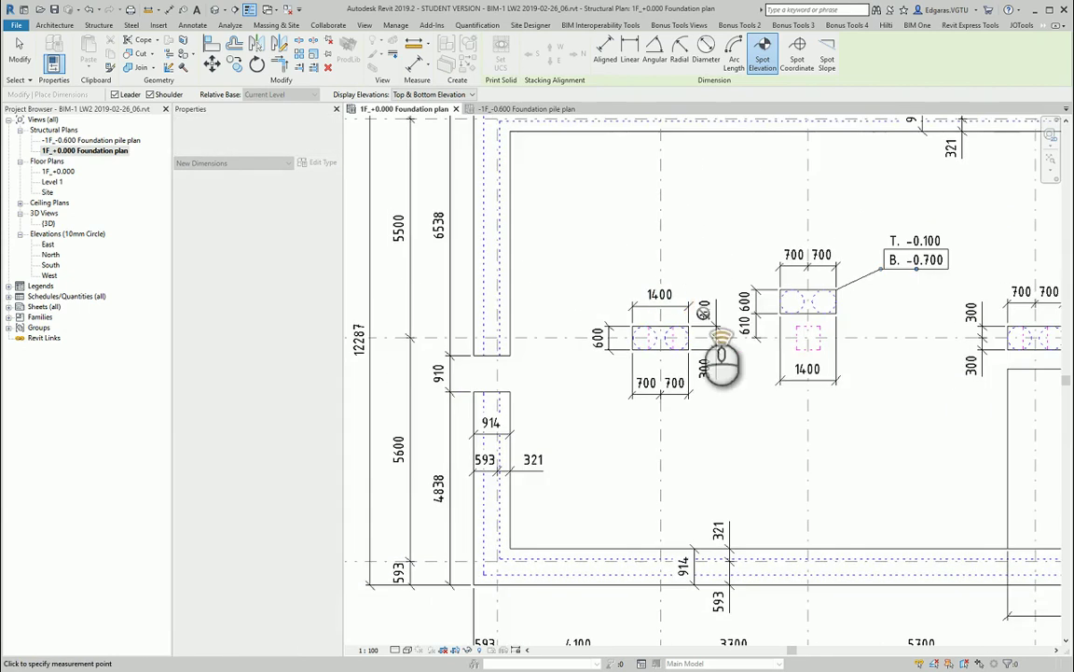
{"action": "scroll", "coordinate": [709, 336], "scroll_direction": "up", "scroll_amount": 5}
{"action": "left_click", "coordinate": [570, 342]}
{"action": "left_click", "coordinate": [465, 284]}
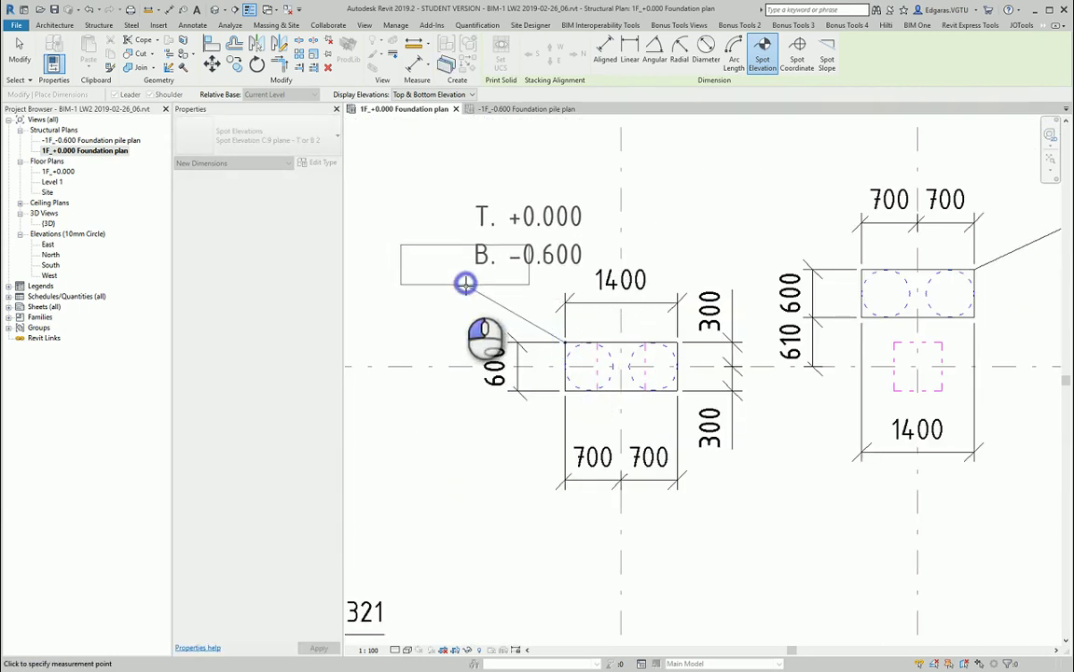
{"action": "left_click", "coordinate": [389, 288]}
{"action": "left_click_drag", "start_coordinate": [441, 277], "coordinate": [383, 281]}
Step: Place a top and bottom spot elevation on the upper-right corner of the pile cap at grid 4, aligning its text with the frame
{"action": "scroll", "coordinate": [471, 234], "scroll_direction": "down", "scroll_amount": 2}
{"action": "middle_click_drag", "start_coordinate": [752, 352], "coordinate": [575, 324]}
{"action": "left_click", "coordinate": [842, 268]}
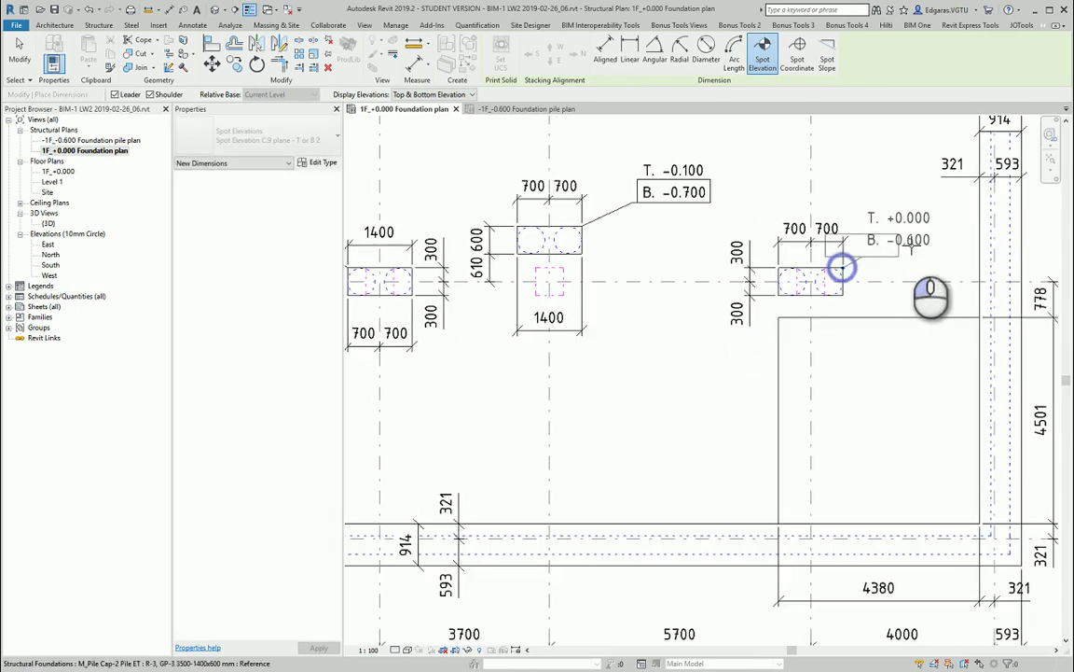
{"action": "left_click", "coordinate": [901, 249]}
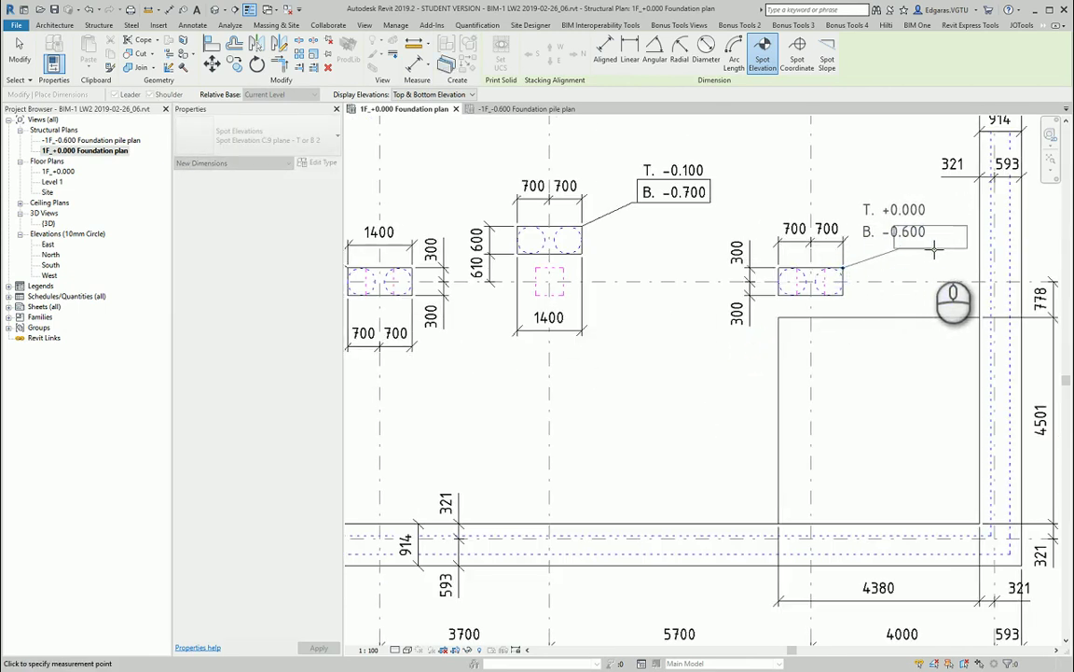
{"action": "left_click", "coordinate": [935, 248]}
{"action": "left_click_drag", "start_coordinate": [899, 242], "coordinate": [935, 249]}
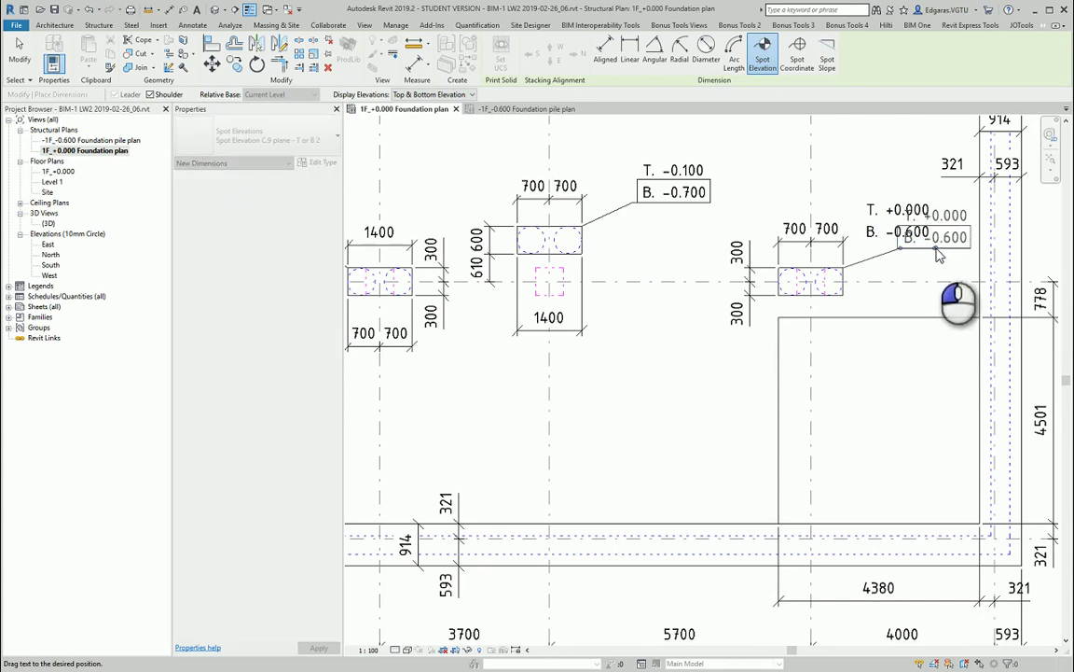
{"action": "left_click", "coordinate": [939, 256]}
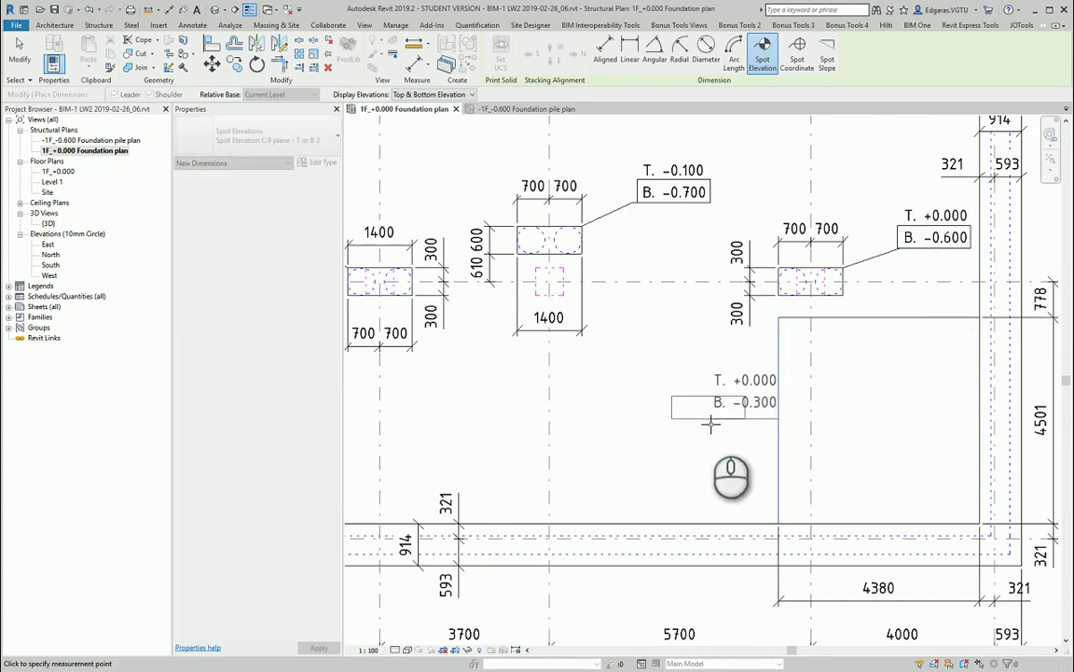
Step: Place a top and bottom spot elevation left of the rectangular foundation slab's left edge and move its text into the frame
{"action": "left_click", "coordinate": [710, 425]}
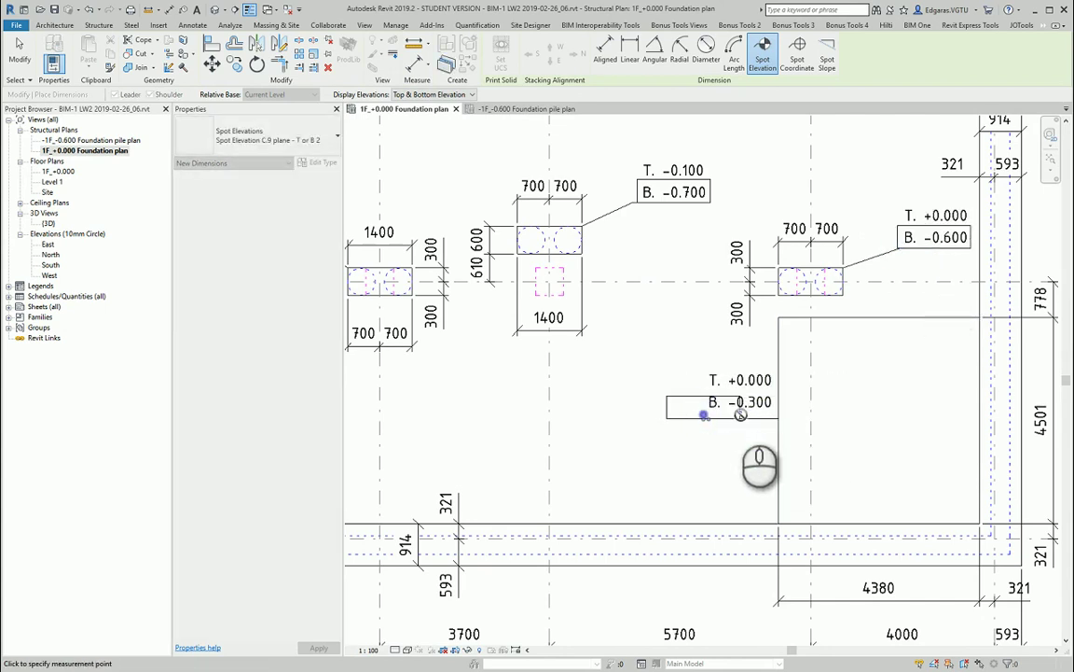
{"action": "left_click", "coordinate": [739, 411]}
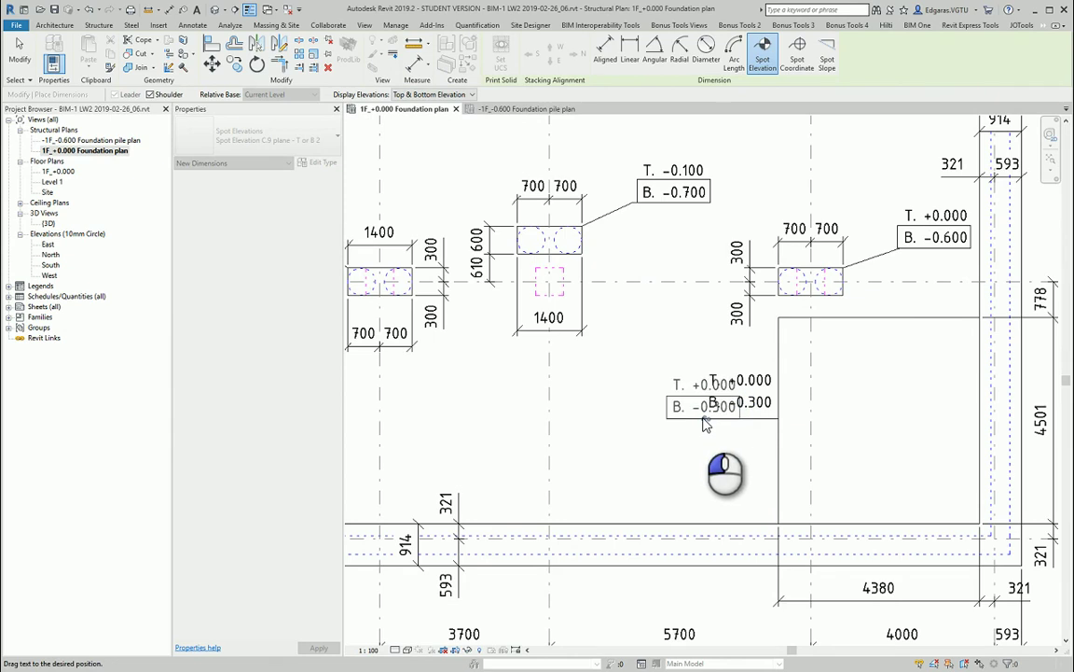
Step: Place a top and bottom spot elevation on the inner foundation edge along grid A, right of grid 3, and fit its text into the frame
{"action": "scroll", "coordinate": [736, 359], "scroll_direction": "down", "scroll_amount": 2}
{"action": "middle_click_drag", "start_coordinate": [600, 389], "coordinate": [771, 384]}
{"action": "middle_click_drag", "start_coordinate": [835, 421], "coordinate": [731, 394]}
{"action": "scroll", "coordinate": [714, 427], "scroll_direction": "up", "scroll_amount": 2}
{"action": "left_click", "coordinate": [705, 436]}
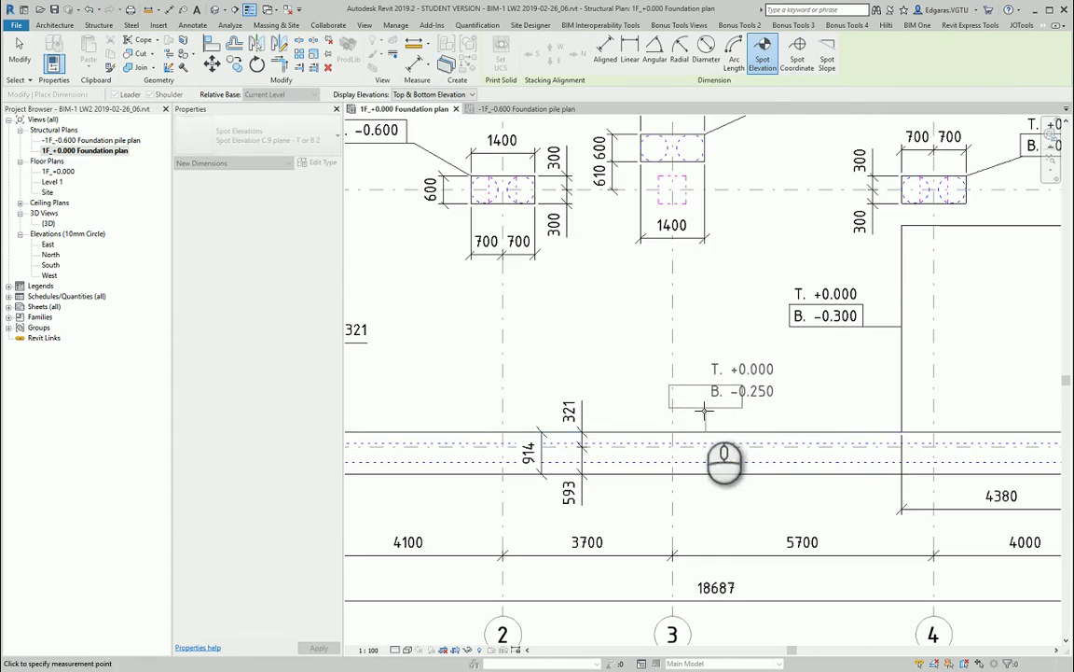
{"action": "left_click", "coordinate": [707, 407]}
{"action": "left_click", "coordinate": [752, 406]}
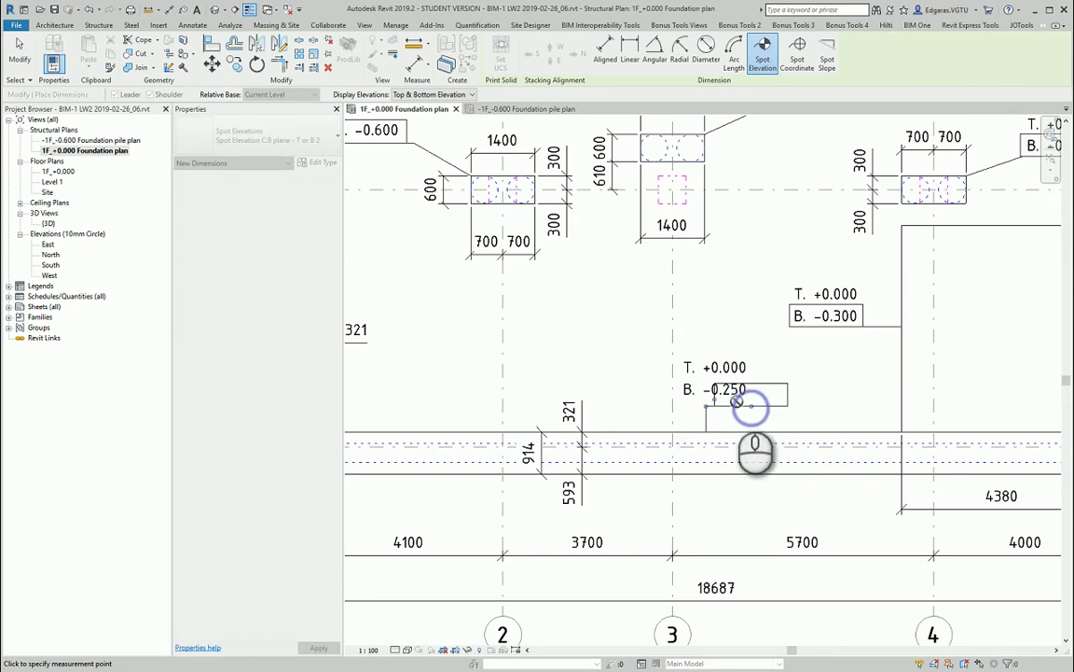
{"action": "left_click_drag", "start_coordinate": [719, 403], "coordinate": [759, 412]}
{"action": "scroll", "coordinate": [759, 413], "scroll_direction": "down", "scroll_amount": 5}
{"action": "key", "text": "Escape"}
{"action": "key", "text": "Escape"}
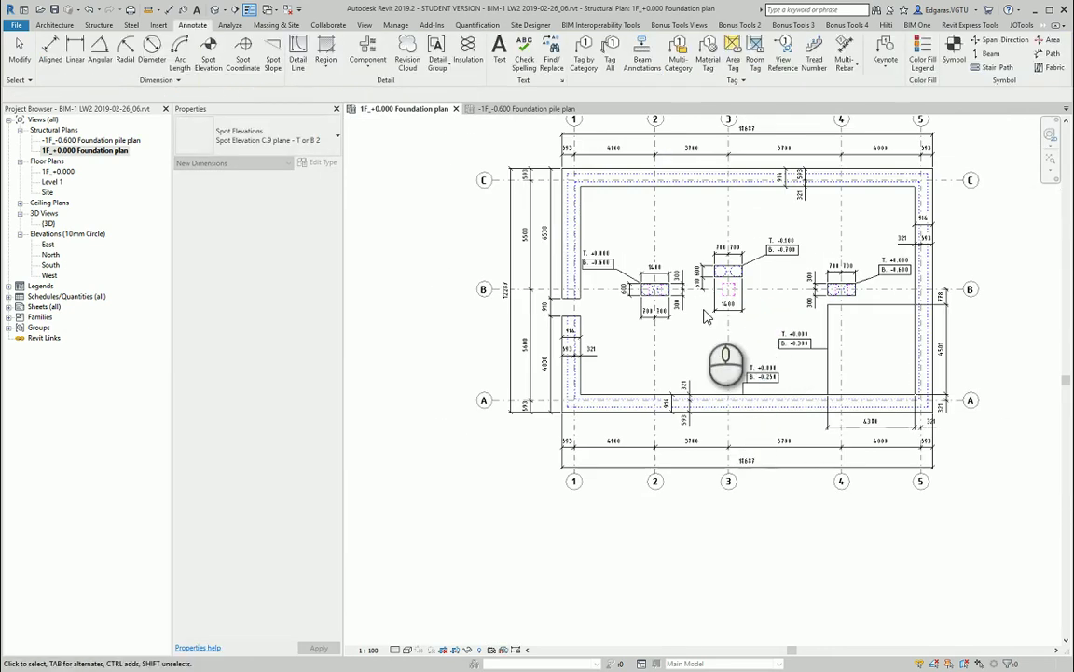
Step: Tag the pile cap at grid 2 by category with a Free End leader from its lower-left corner, placing the tag below left
{"action": "scroll", "coordinate": [705, 308], "scroll_direction": "up", "scroll_amount": 5}
{"action": "middle_click_drag", "start_coordinate": [727, 277], "coordinate": [717, 379]}
{"action": "scroll", "coordinate": [668, 332], "scroll_direction": "down", "scroll_amount": 3}
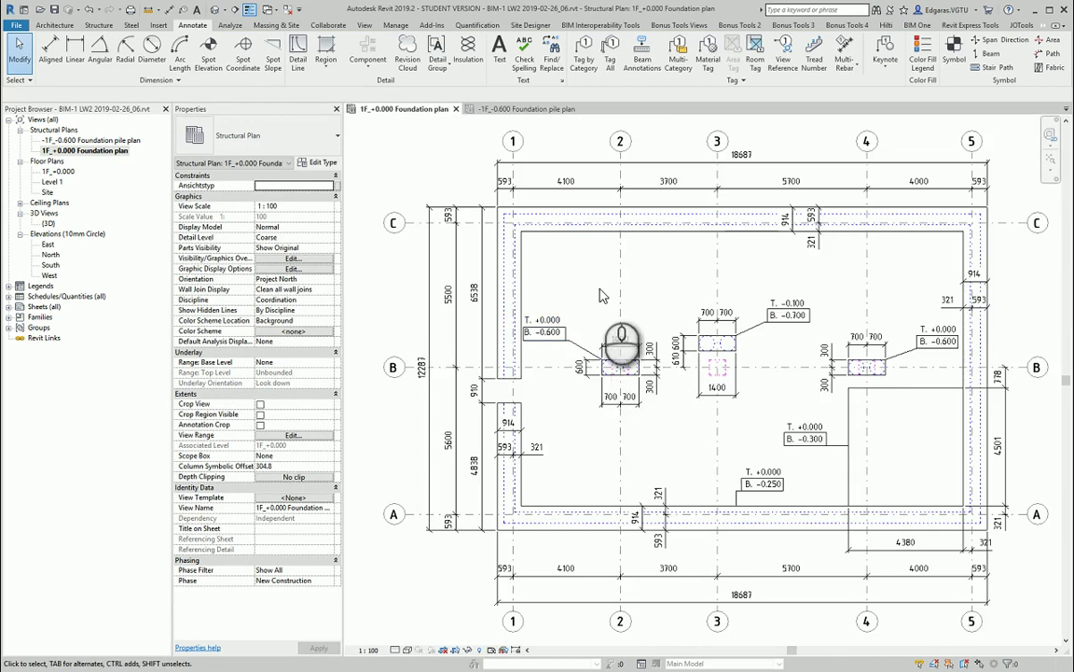
{"action": "scroll", "coordinate": [602, 295], "scroll_direction": "up", "scroll_amount": 1}
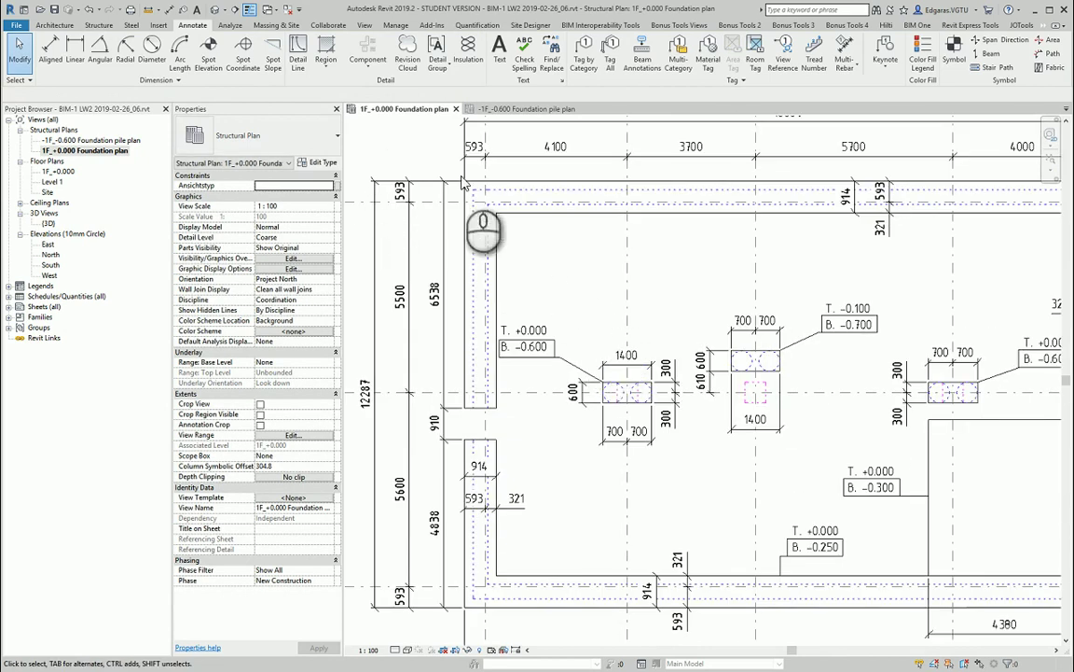
{"action": "key", "text": "t"}
{"action": "key", "text": "g"}
{"action": "scroll", "coordinate": [591, 418], "scroll_direction": "up", "scroll_amount": 3}
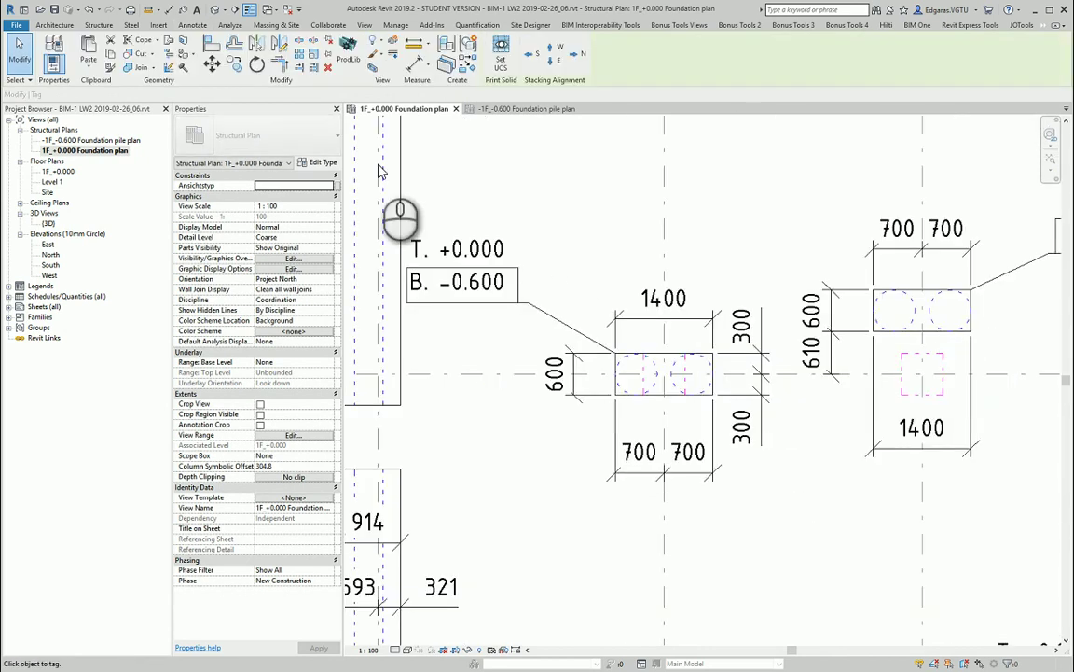
{"action": "left_click", "coordinate": [222, 94]}
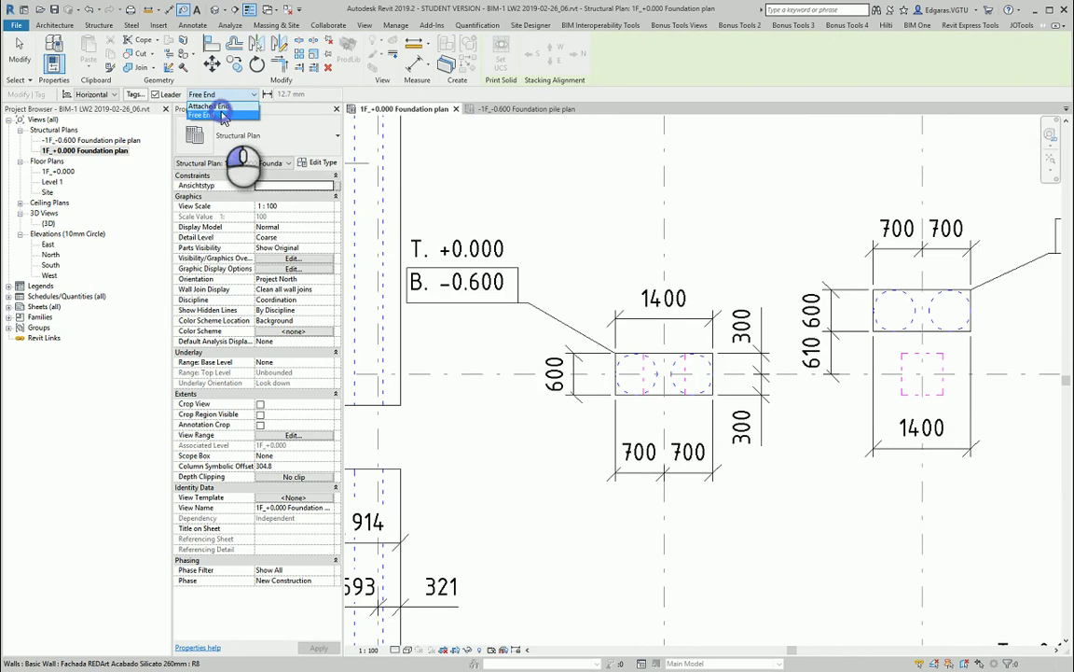
{"action": "left_click", "coordinate": [222, 115]}
{"action": "left_click", "coordinate": [617, 394]}
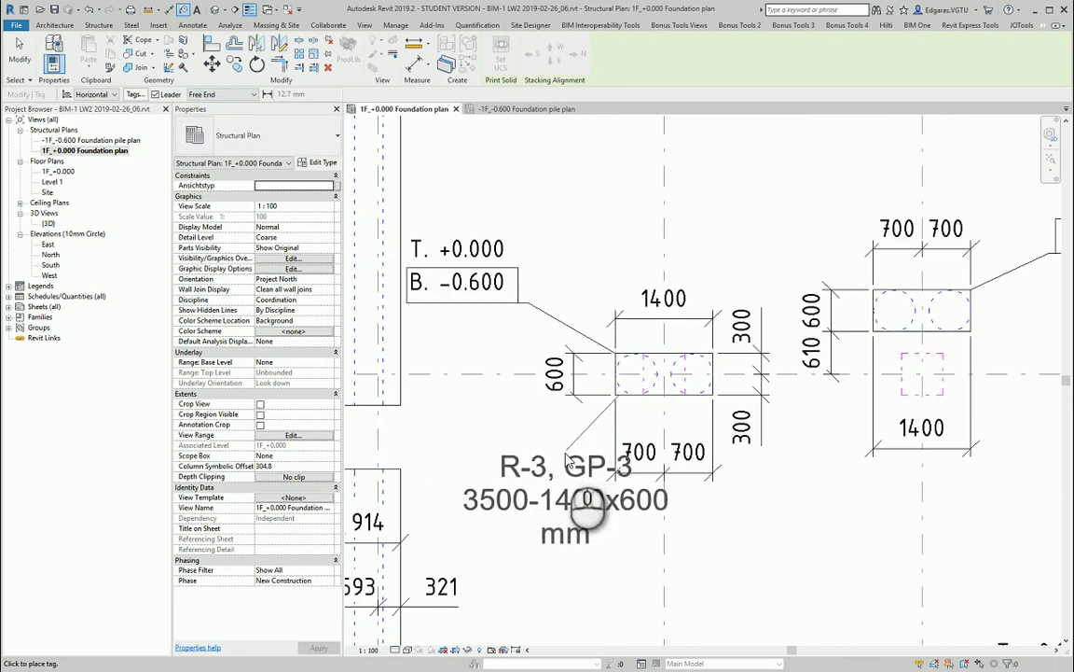
{"action": "left_click", "coordinate": [551, 463]}
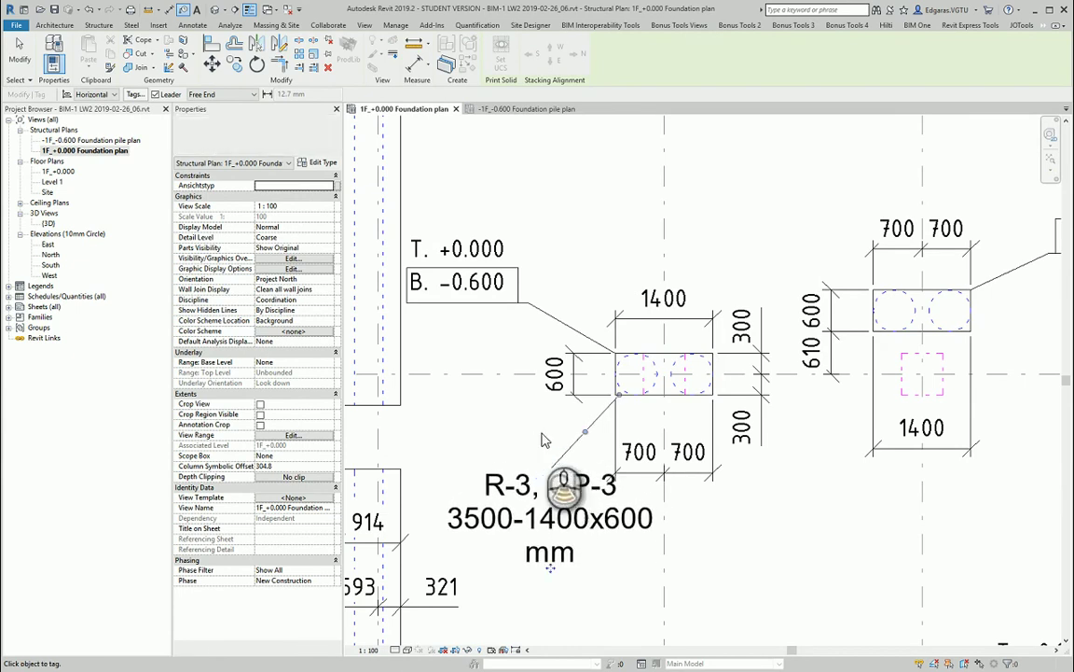
Step: Tag the pile cap at grid 3 with a leader from its upper-left corner, placing the tag above left
{"action": "scroll", "coordinate": [546, 441], "scroll_direction": "down", "scroll_amount": 2}
{"action": "scroll", "coordinate": [830, 425], "scroll_direction": "up", "scroll_amount": 3}
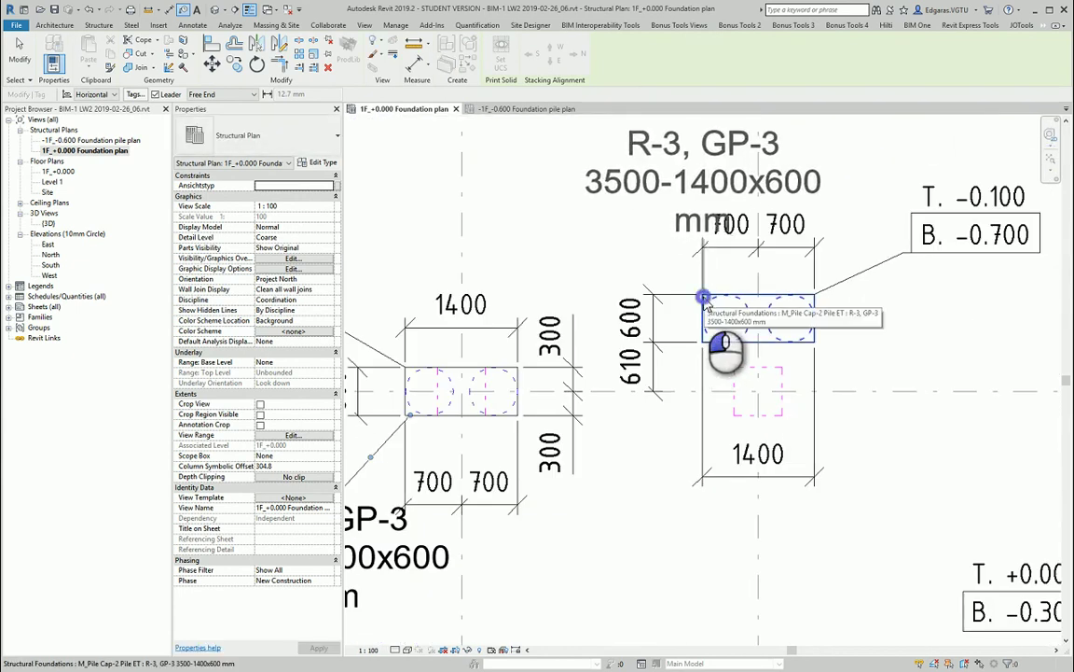
{"action": "left_click", "coordinate": [703, 296]}
{"action": "left_click", "coordinate": [612, 202]}
{"action": "left_click", "coordinate": [611, 202]}
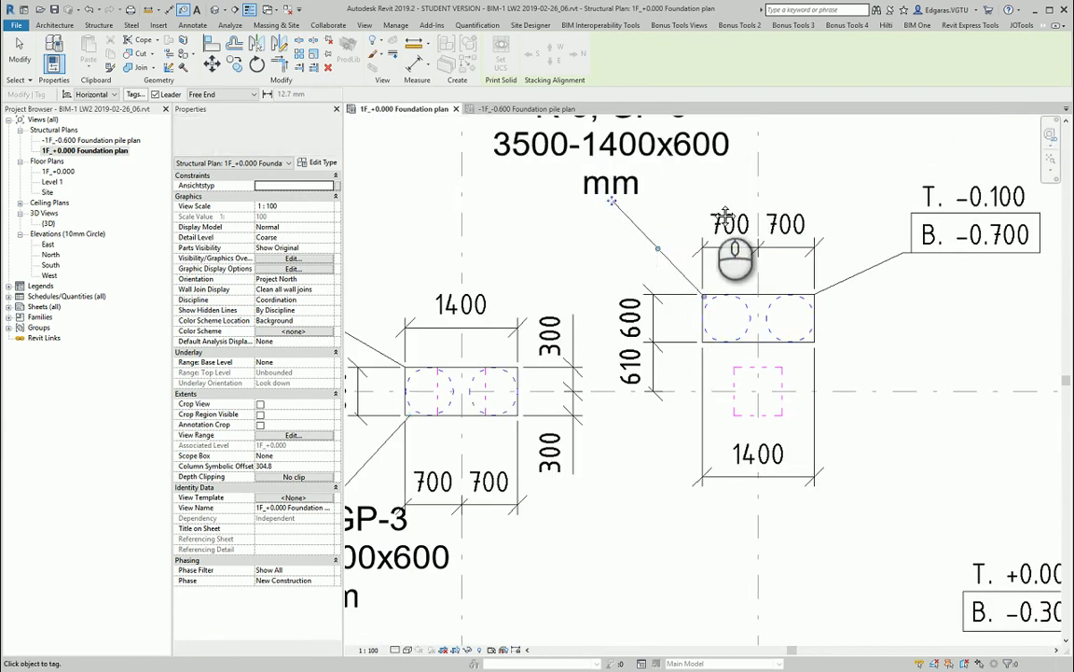
Step: Tag the pile cap at grids 4 and B with a leader from its upper-right corner, placing the tag above the dimensions
{"action": "scroll", "coordinate": [726, 217], "scroll_direction": "down", "scroll_amount": 1}
{"action": "middle_click_drag", "start_coordinate": [779, 202], "coordinate": [354, 228]}
{"action": "scroll", "coordinate": [352, 227], "scroll_direction": "down", "scroll_amount": 2}
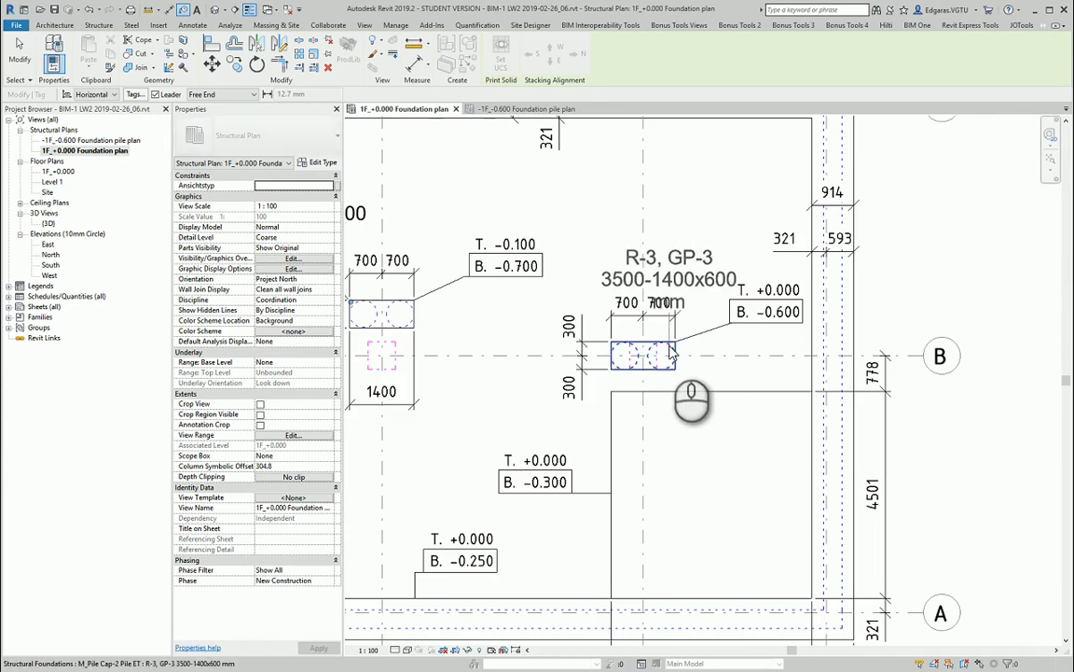
{"action": "left_click", "coordinate": [677, 348]}
{"action": "left_click", "coordinate": [694, 279]}
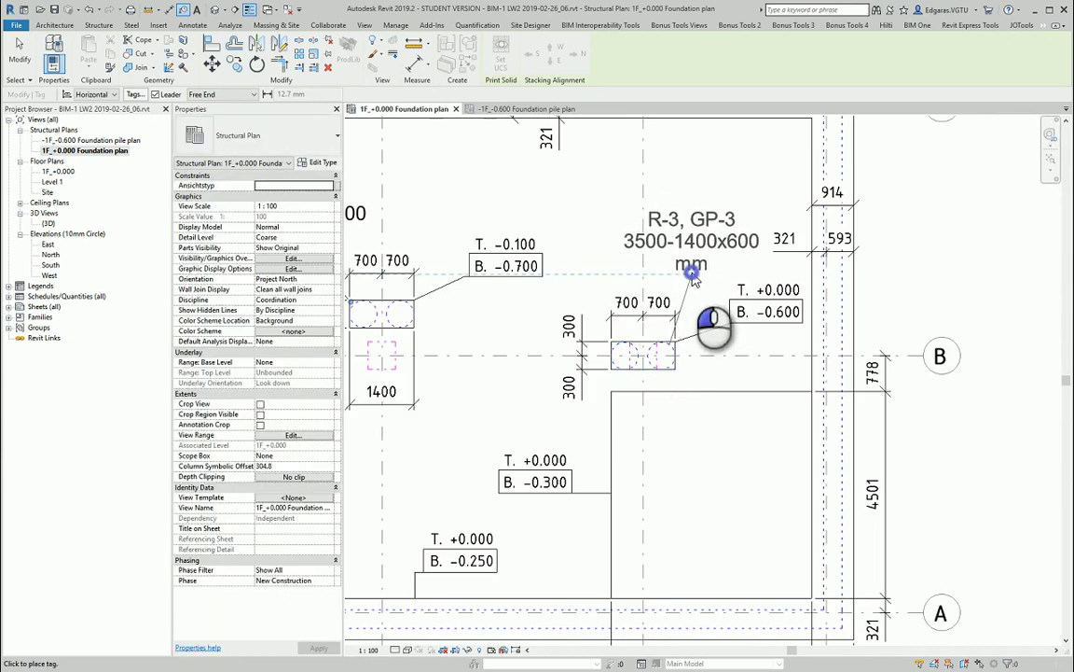
Step: Tag the wall foundation along grid 5 between grids B and C, placing the tag outside the building
{"action": "middle_click_drag", "start_coordinate": [744, 223], "coordinate": [657, 320]}
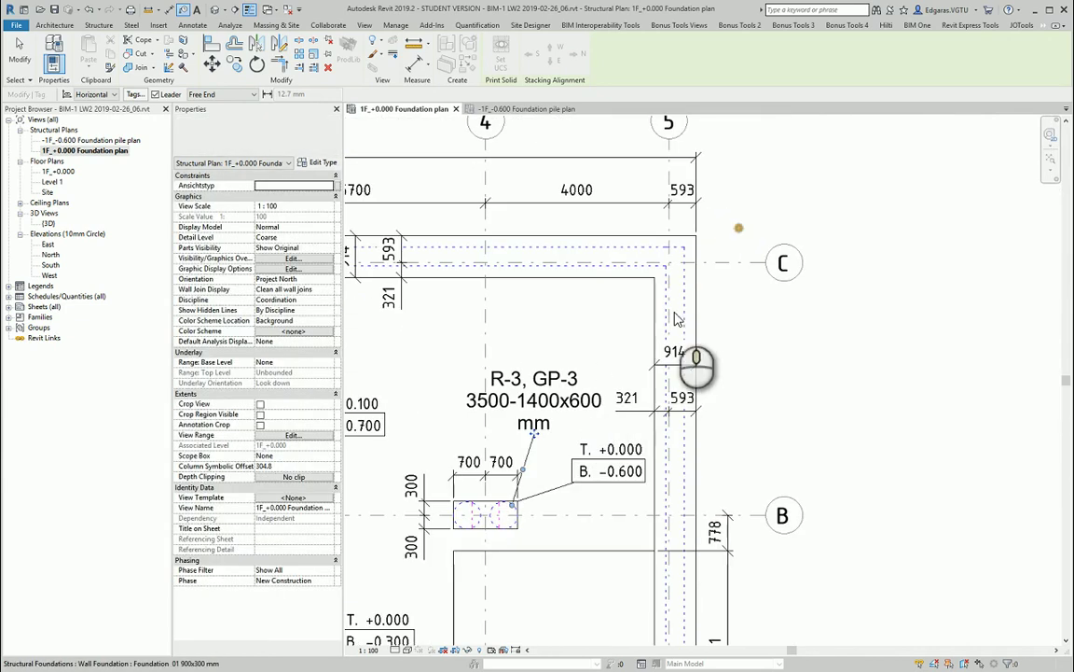
{"action": "left_click", "coordinate": [755, 341]}
{"action": "scroll", "coordinate": [659, 298], "scroll_direction": "down", "scroll_amount": 3}
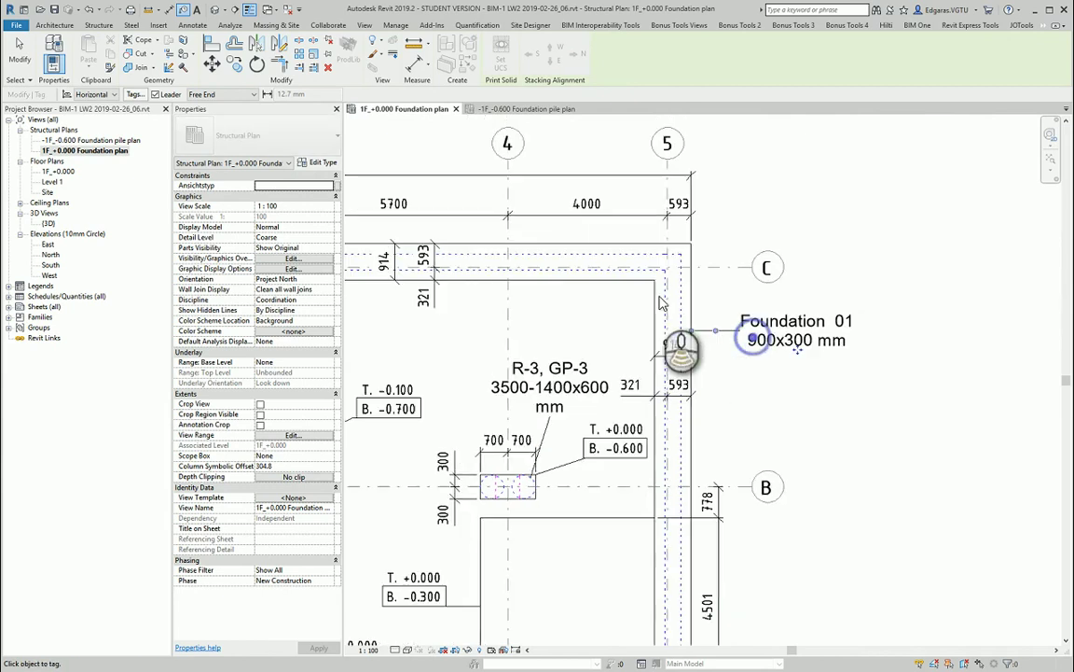
Step: Tag the rectangular foundation slab near grids 4 and 5, place its tag outside the building beyond grid 5, and finish tagging
{"action": "middle_click_drag", "start_coordinate": [595, 407], "coordinate": [597, 287]}
{"action": "scroll", "coordinate": [601, 289], "scroll_direction": "down", "scroll_amount": 1}
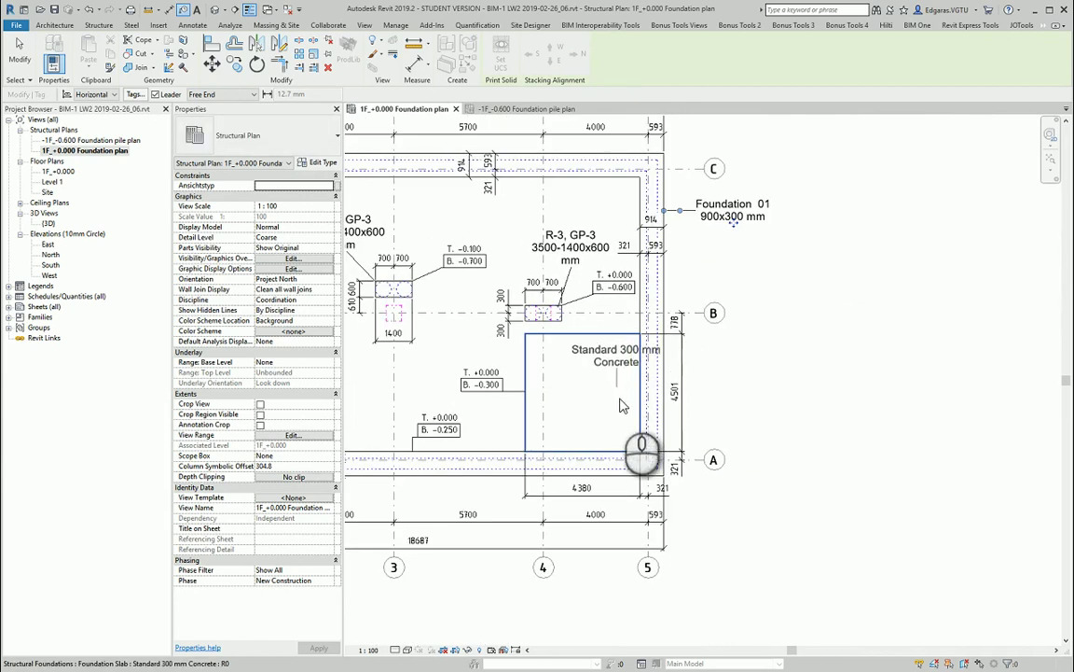
{"action": "left_click", "coordinate": [625, 369]}
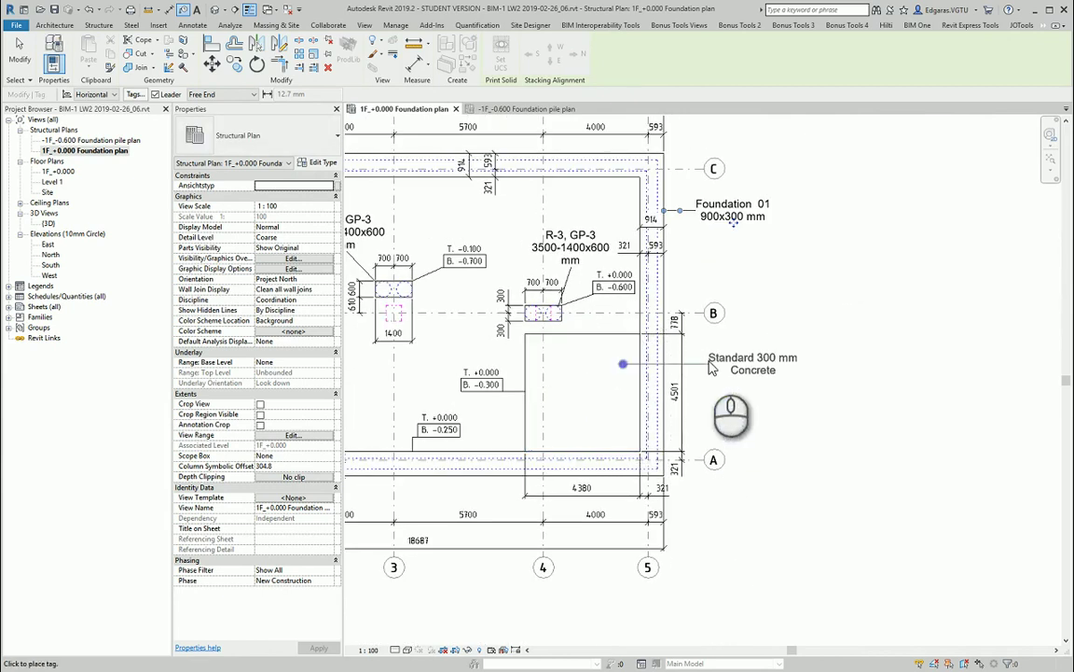
{"action": "left_click", "coordinate": [709, 367]}
{"action": "scroll", "coordinate": [708, 307], "scroll_direction": "down", "scroll_amount": 4}
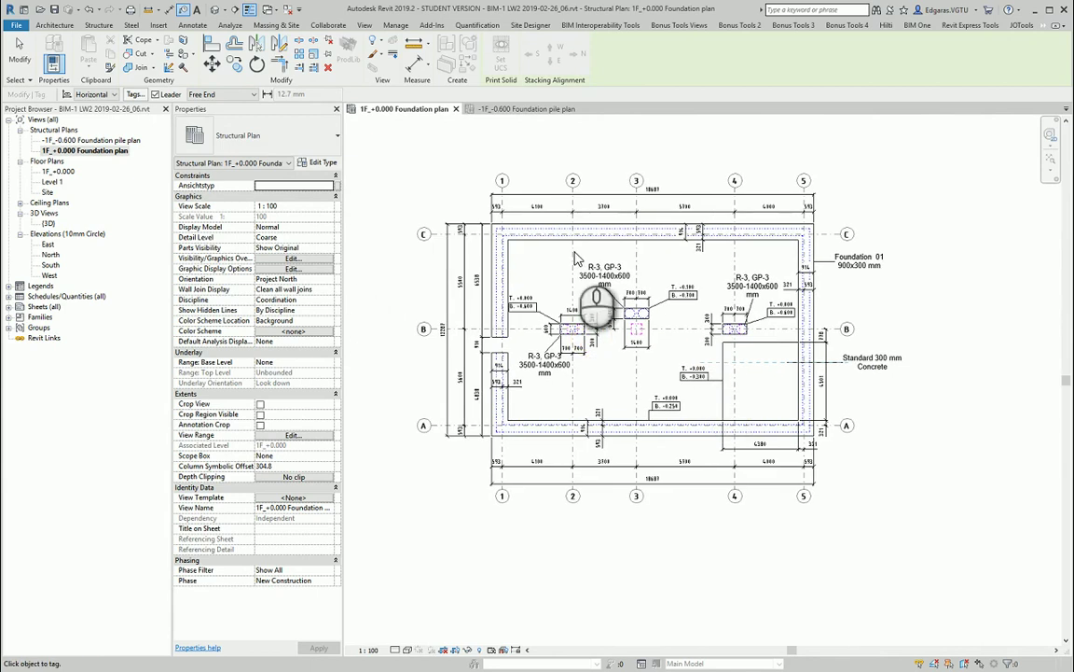
{"action": "scroll", "coordinate": [695, 355], "scroll_direction": "up", "scroll_amount": 6}
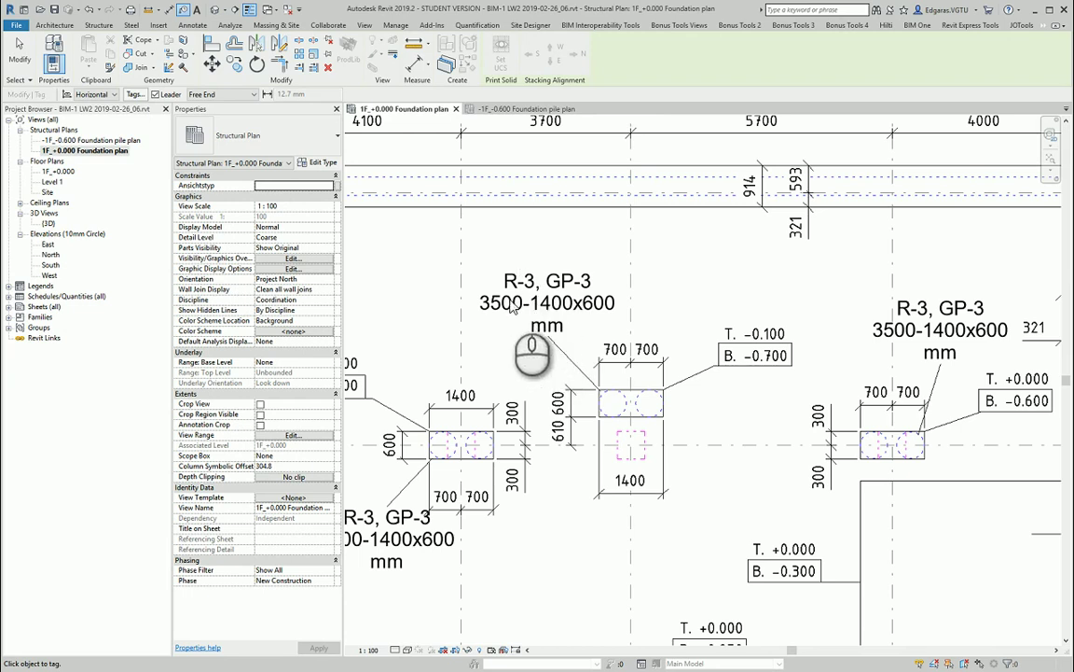
{"action": "key", "text": "Escape"}
{"action": "scroll", "coordinate": [625, 275], "scroll_direction": "down", "scroll_amount": 2}
{"action": "mouse_move", "coordinate": [732, 347]}
{"action": "middle_mouse_down"}
{"action": "mouse_move", "coordinate": [756, 333]}
{"action": "mouse_move", "coordinate": [750, 322]}
{"action": "middle_mouse_up"}
{"action": "scroll", "coordinate": [751, 335], "scroll_direction": "down", "scroll_amount": 2}
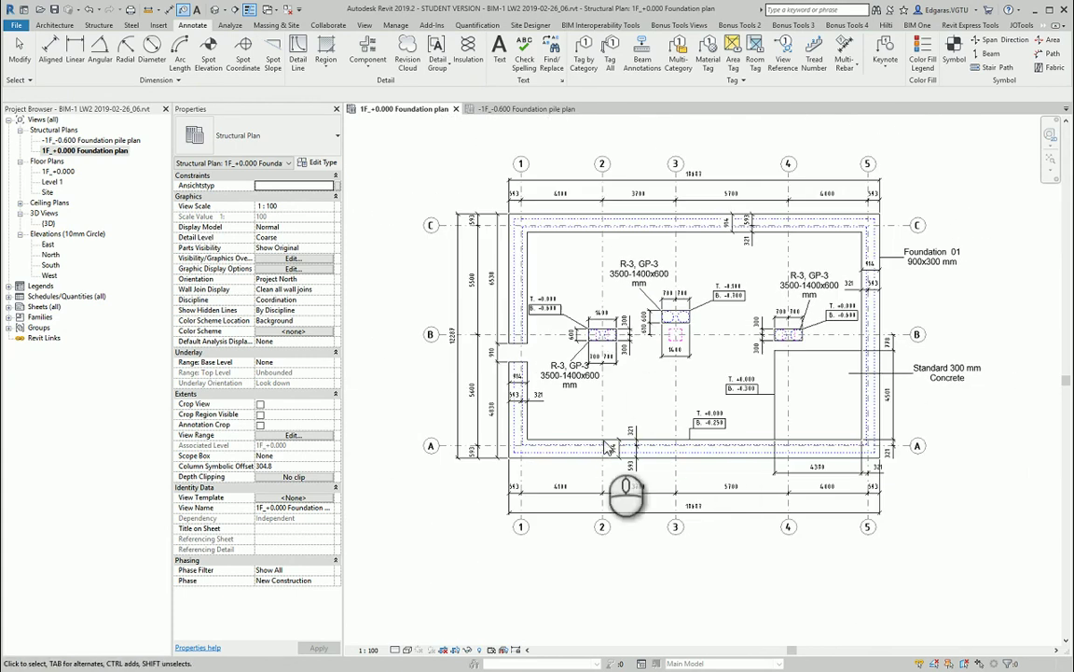